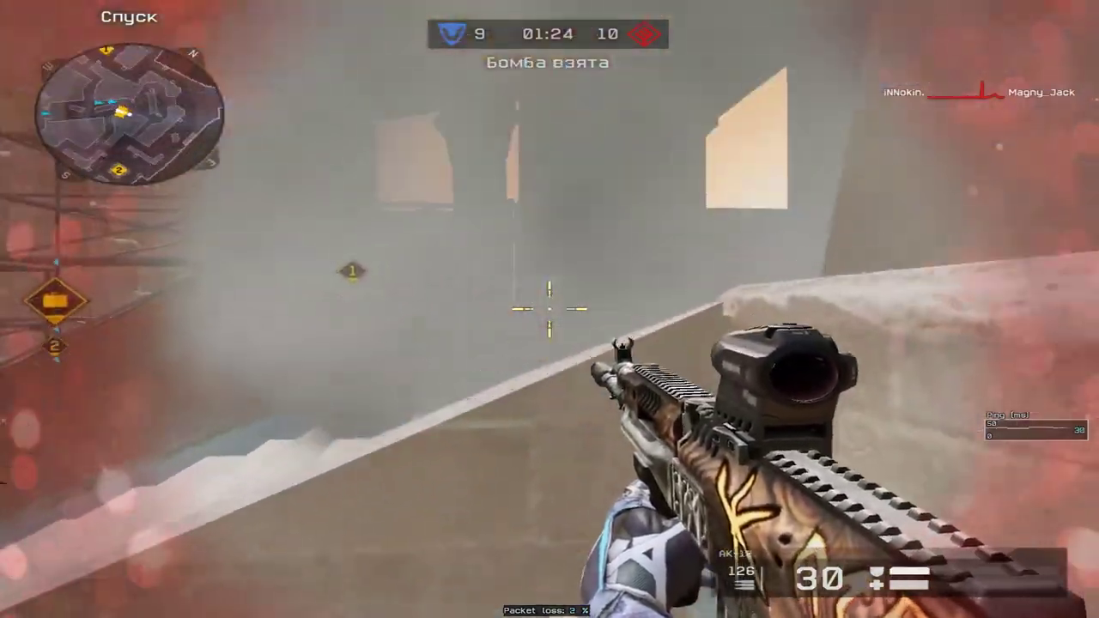
- Kill the last enemy with the AK-12 to win the round at 10–10, then check the scoreboard
key("Tab")
key("Tab")
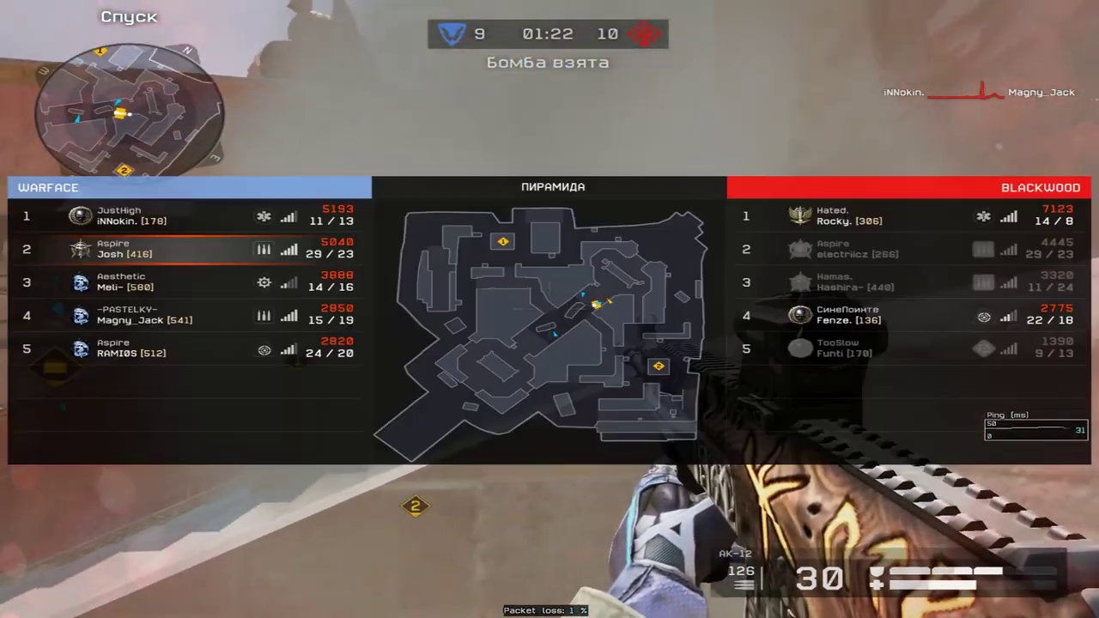
key("1")
right_click(550, 309)
left_click(550, 309)
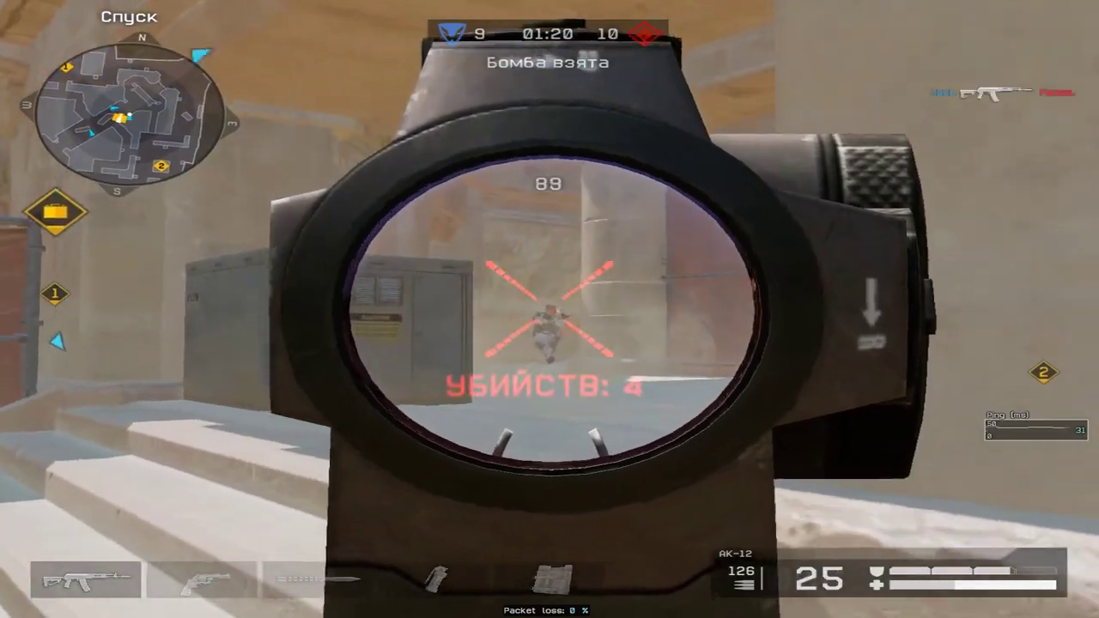
right_click(550, 309)
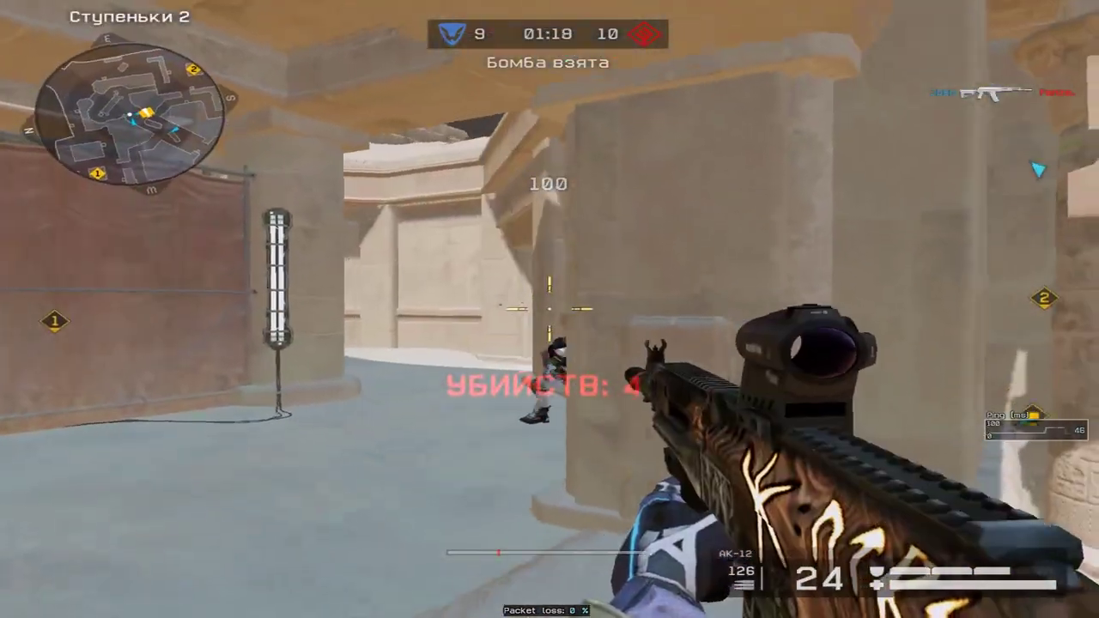
left_click(550, 309)
key("Tab")
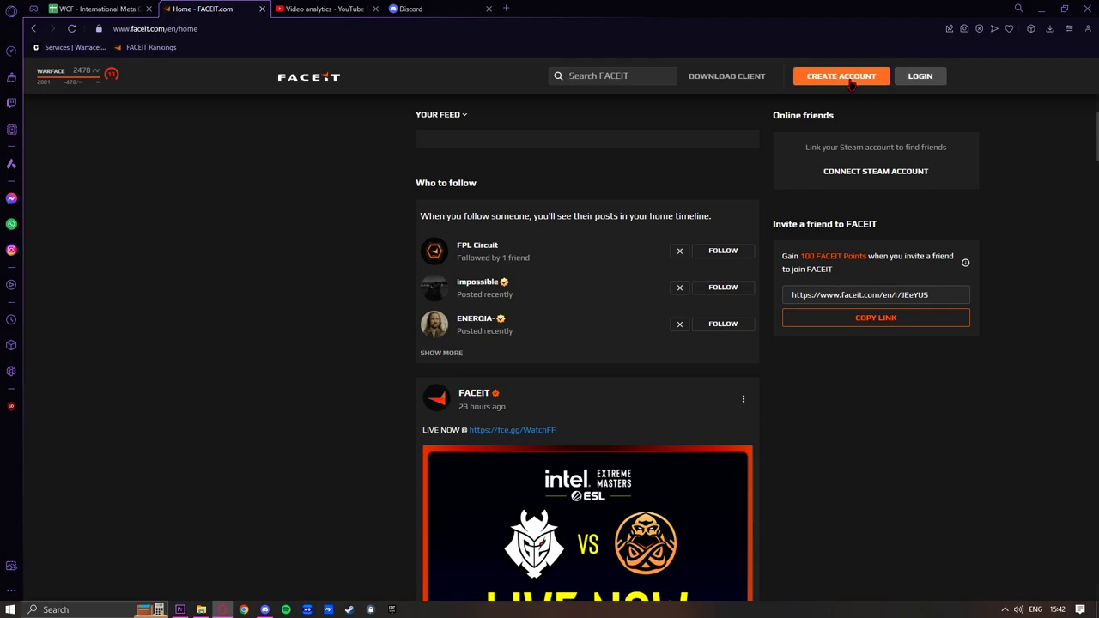
- Log in with the saved account and open the INT - Warface Competitive Open hub from Play
left_click(917, 77)
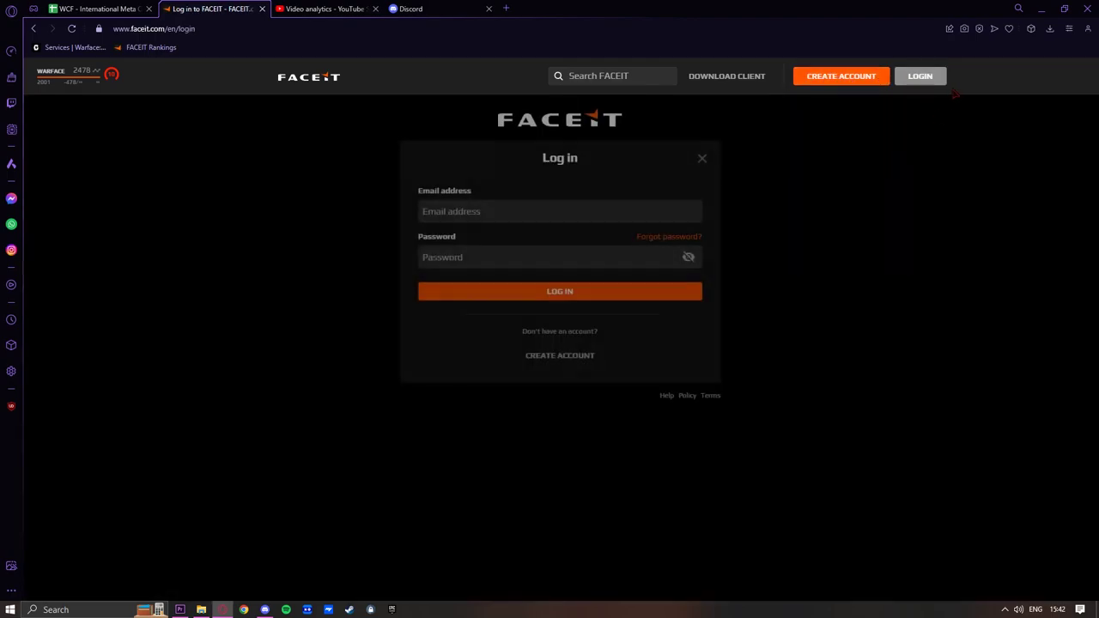
left_click(529, 216)
left_click(513, 238)
left_click(510, 292)
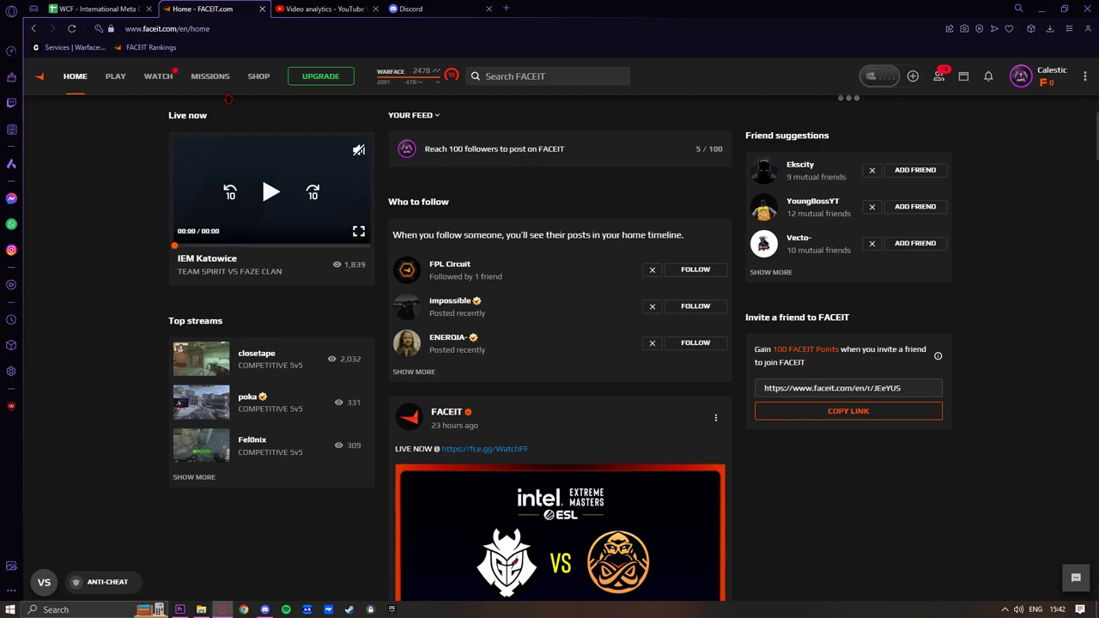
left_click(115, 75)
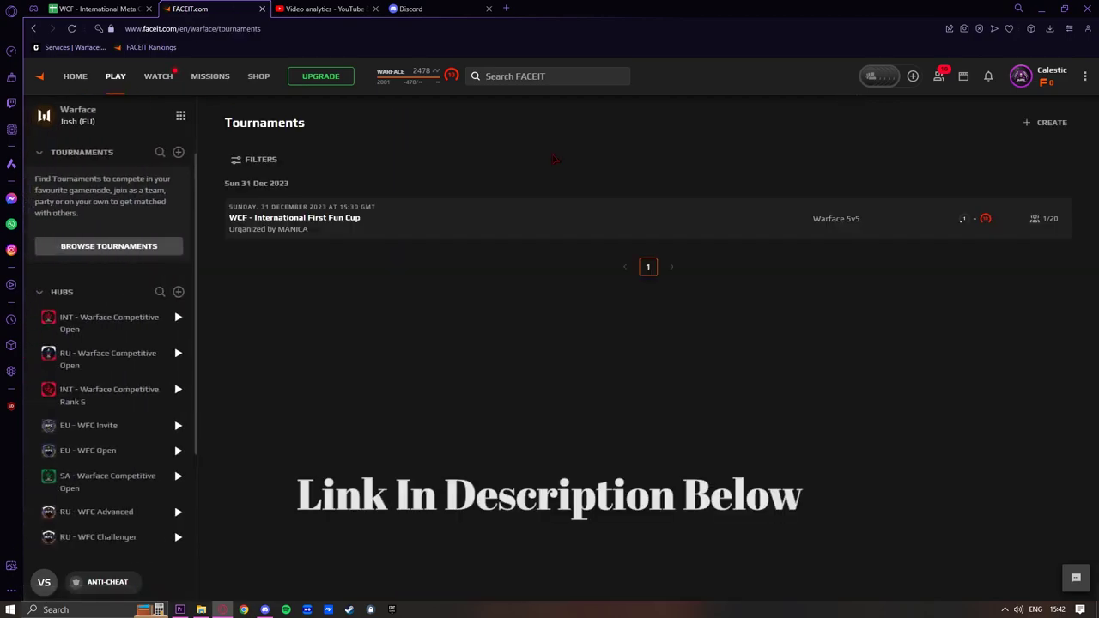
left_click(99, 322)
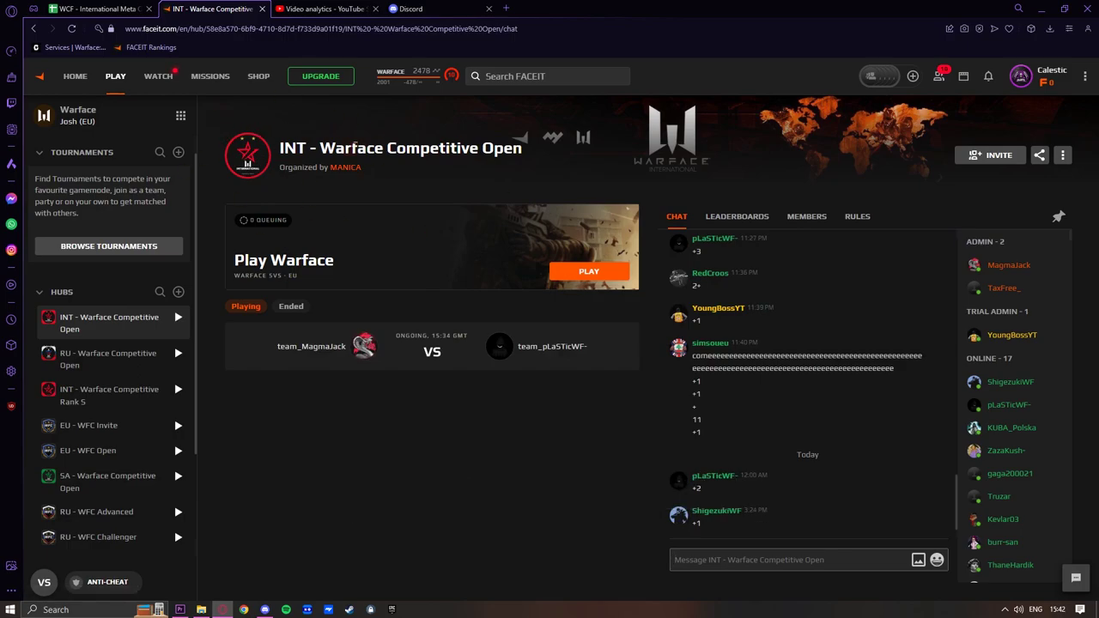
left_click_drag(281, 147, 316, 148)
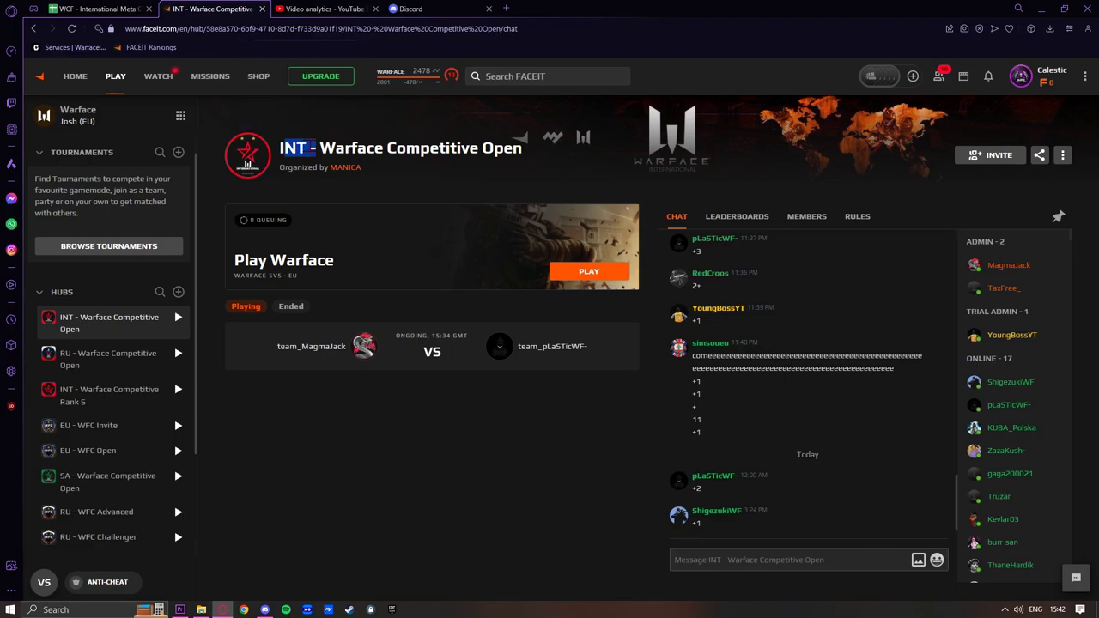
left_click(297, 148)
double_click(297, 147)
left_click(297, 148)
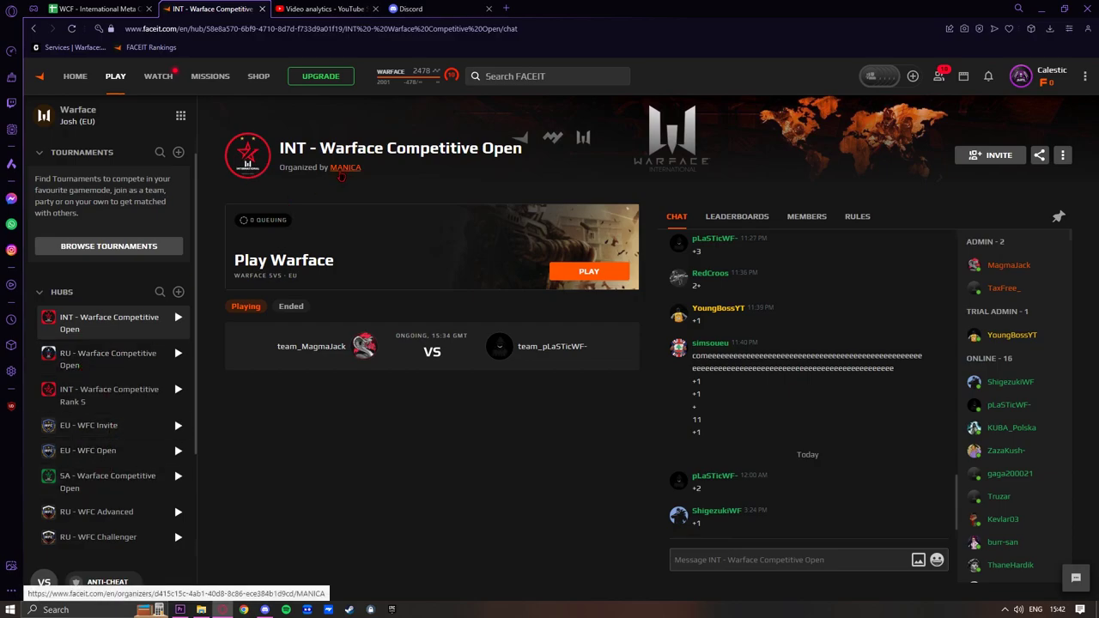
- Go to the MANICA organizer page and scroll to its SA, INT and RU Warface hubs
left_click(345, 169)
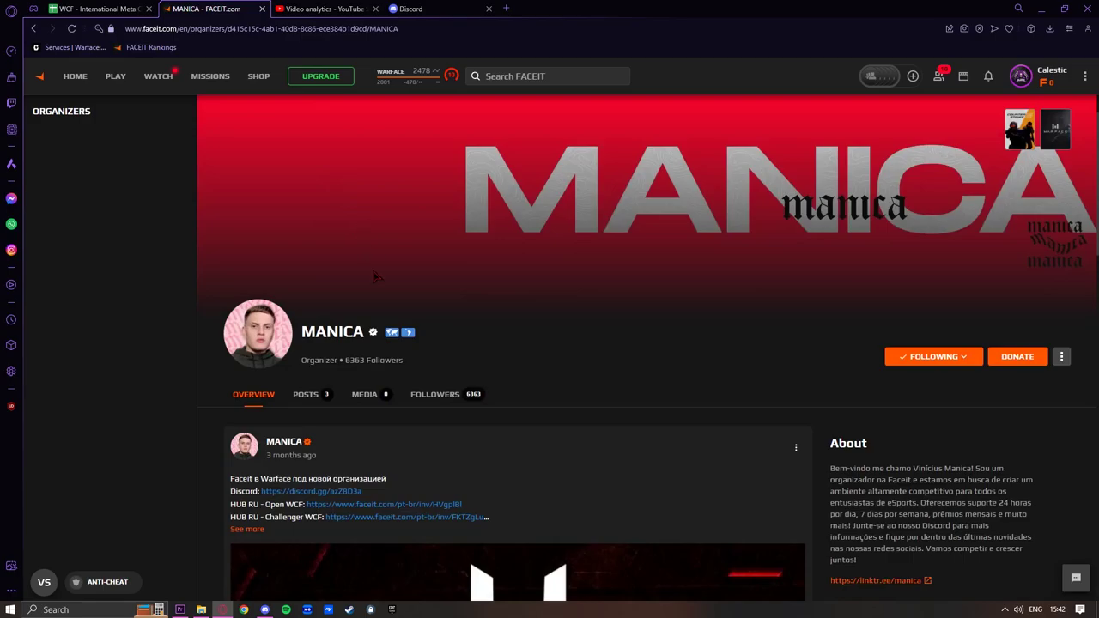
scroll(389, 315, "down", 7)
scroll(389, 315, "up", 8)
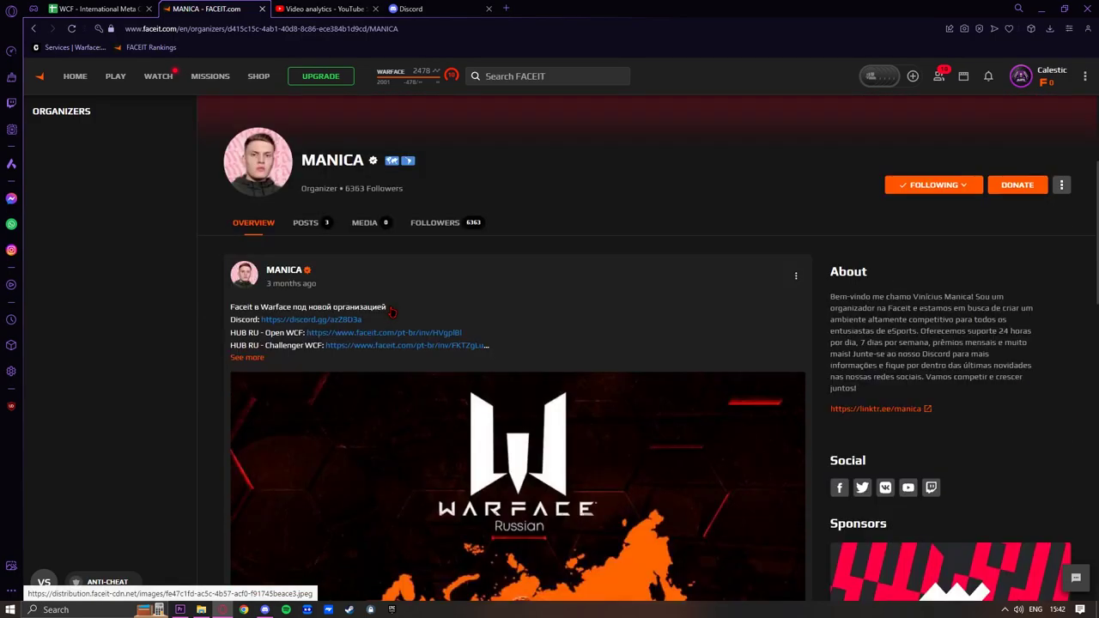
scroll(391, 314, "down", 7)
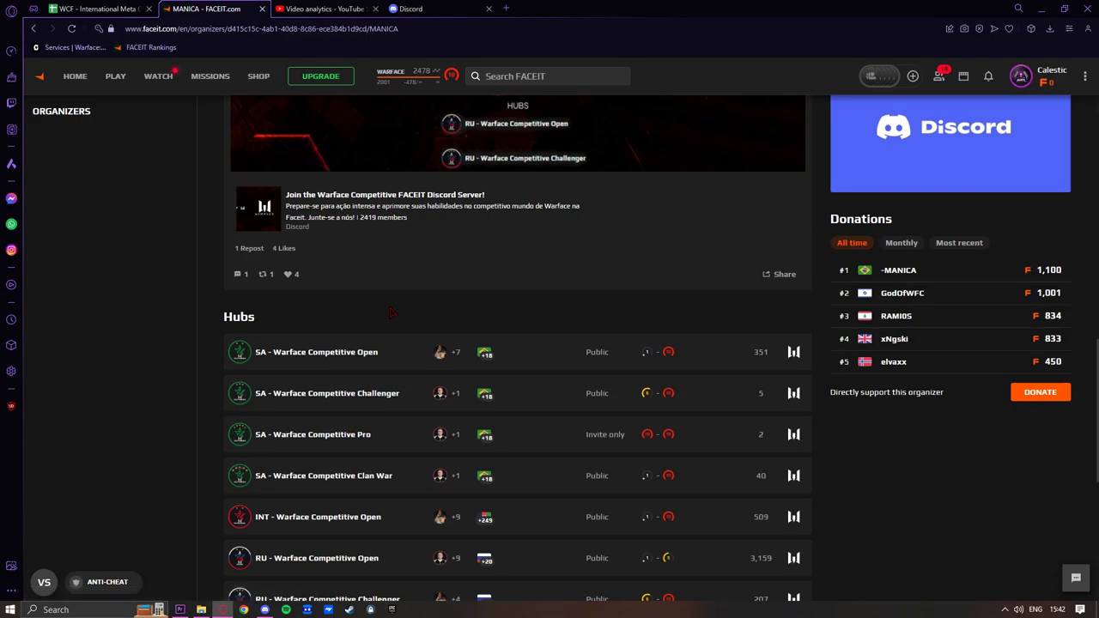
scroll(391, 313, "down", 2)
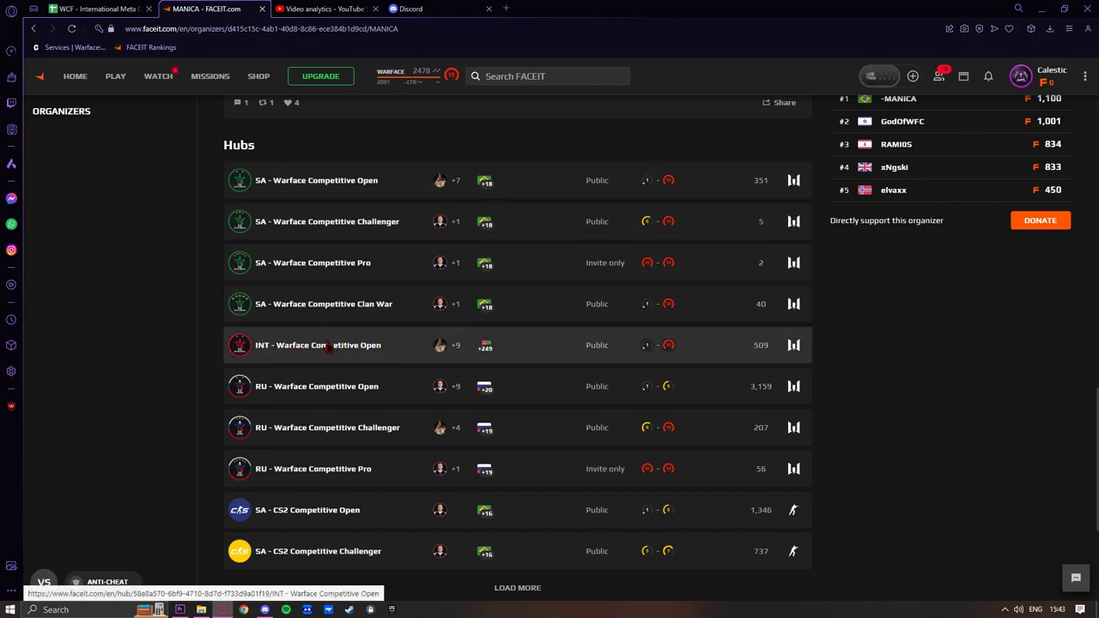
scroll(375, 345, "down", 1)
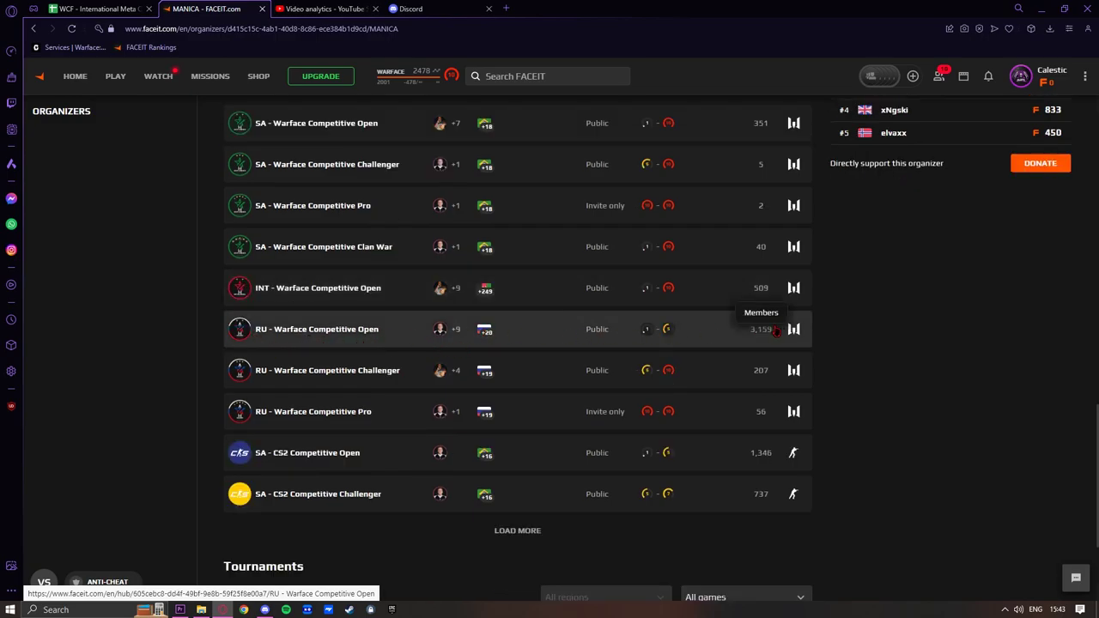
scroll(378, 336, "up", 1)
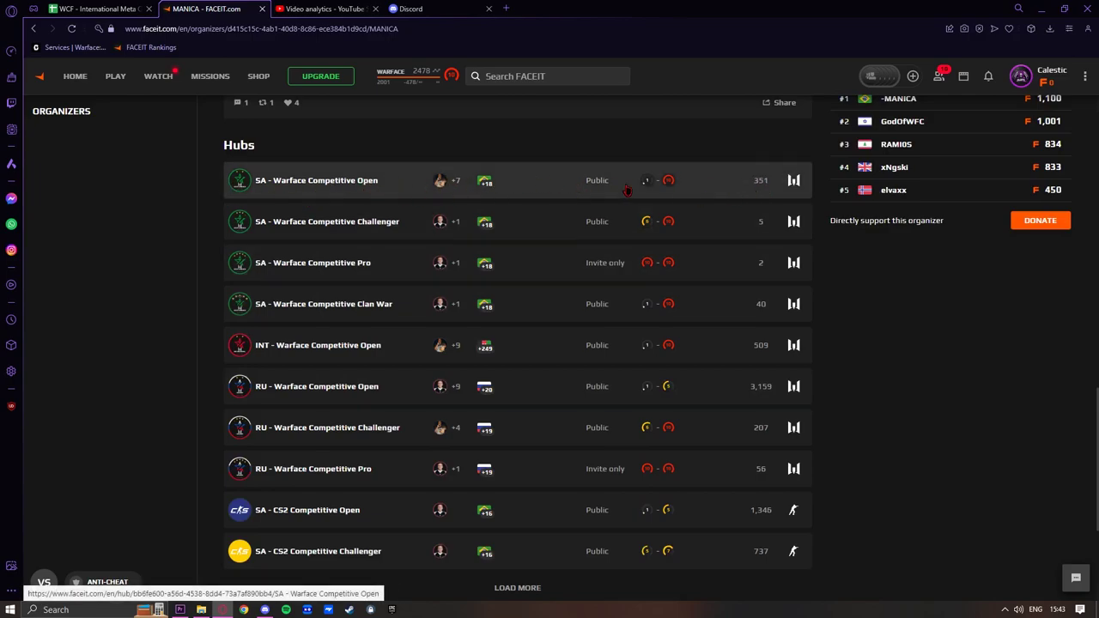
- Visit the SA - Warface Competitive Open hub, return to the INT hub, and show your games list
left_click(361, 182)
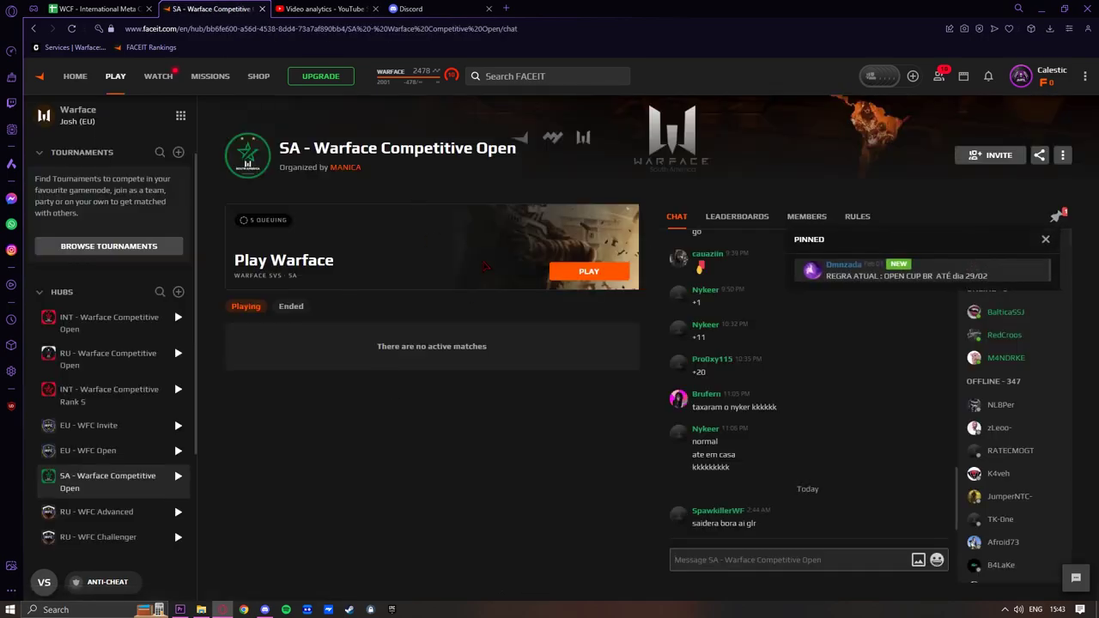
left_click(103, 323)
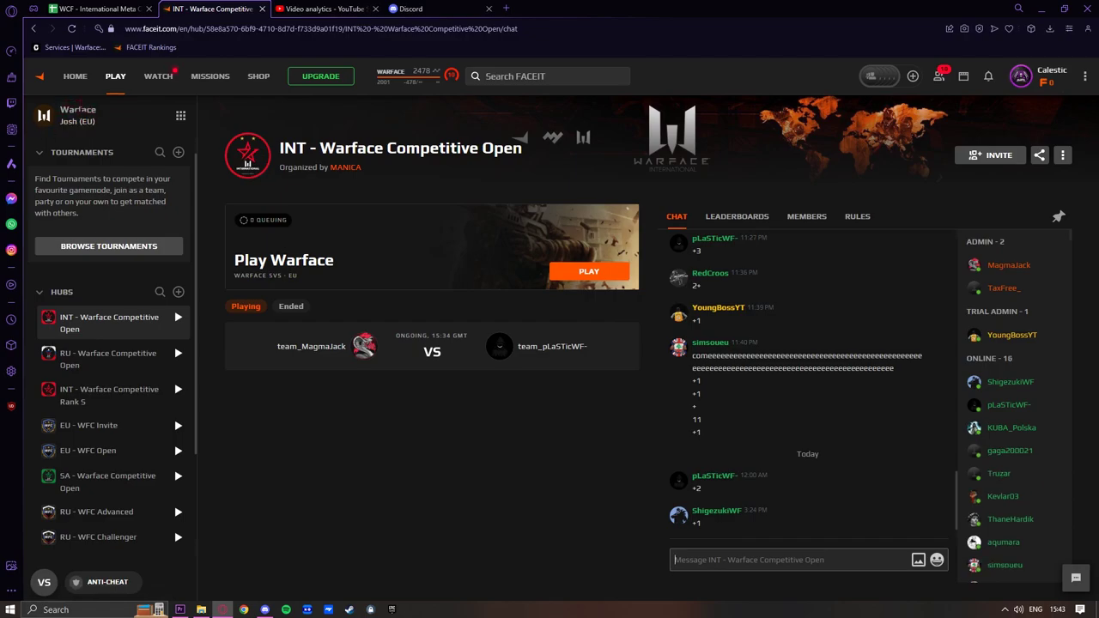
left_click(181, 115)
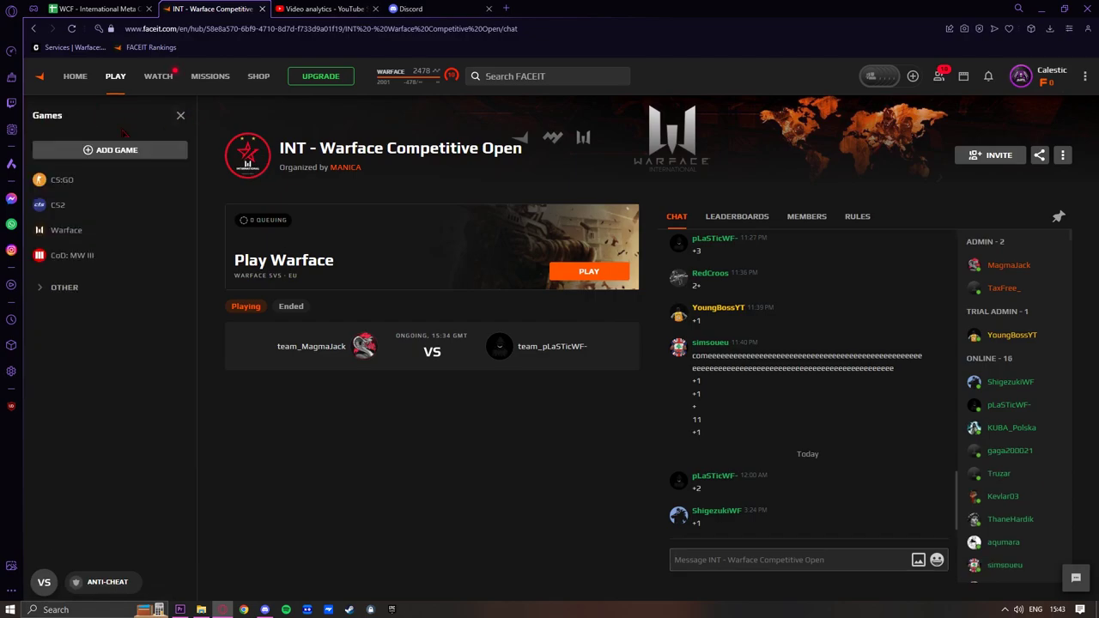
- Browse the games available to add from the games list, then close it without adding one
left_click(181, 115)
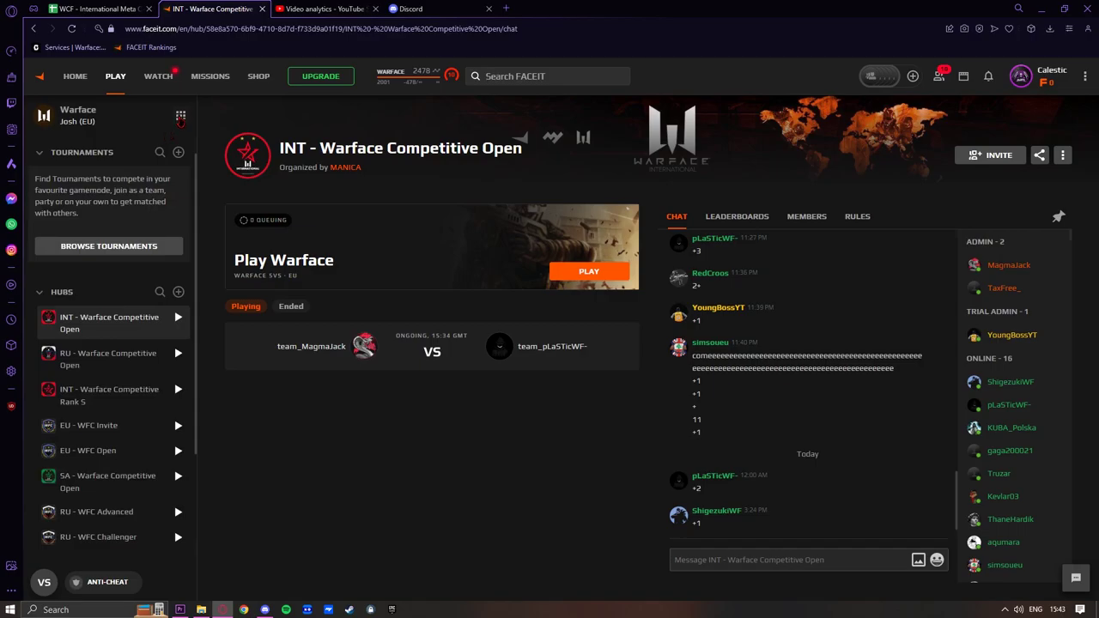
left_click(182, 116)
left_click(130, 150)
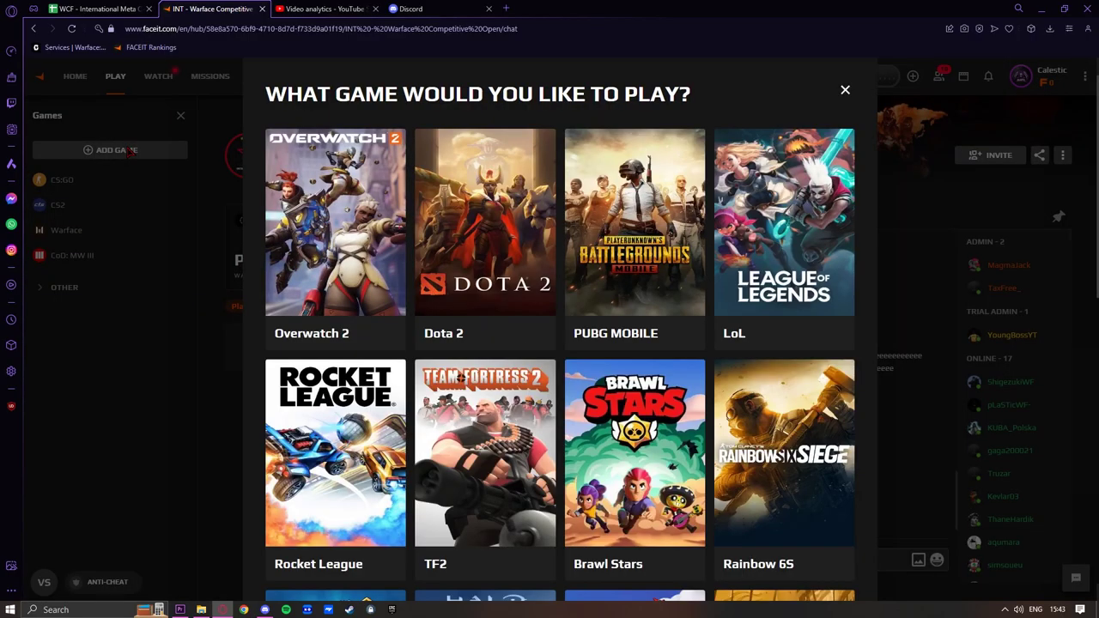
scroll(436, 346, "down", 8)
scroll(488, 341, "up", 3)
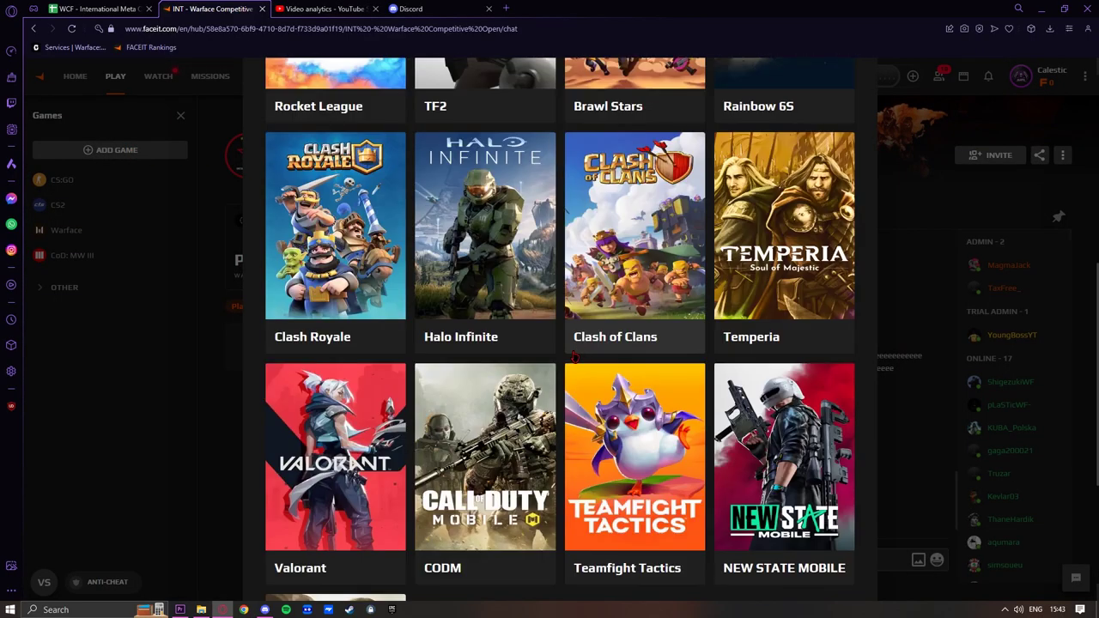
scroll(488, 341, "up", 5)
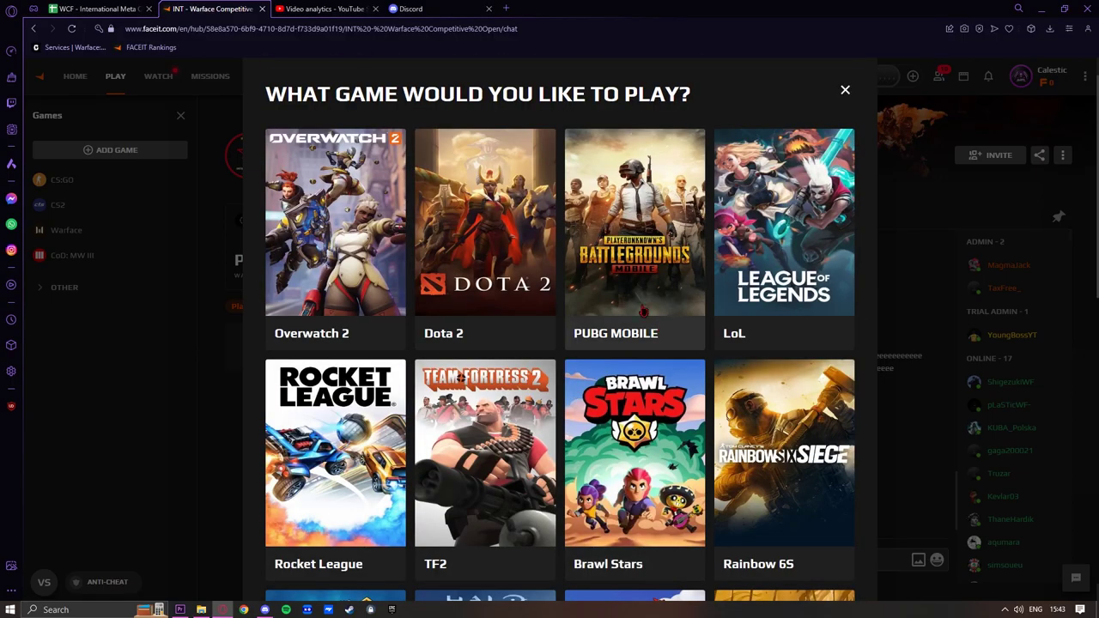
scroll(457, 321, "down", 8)
scroll(486, 339, "up", 3)
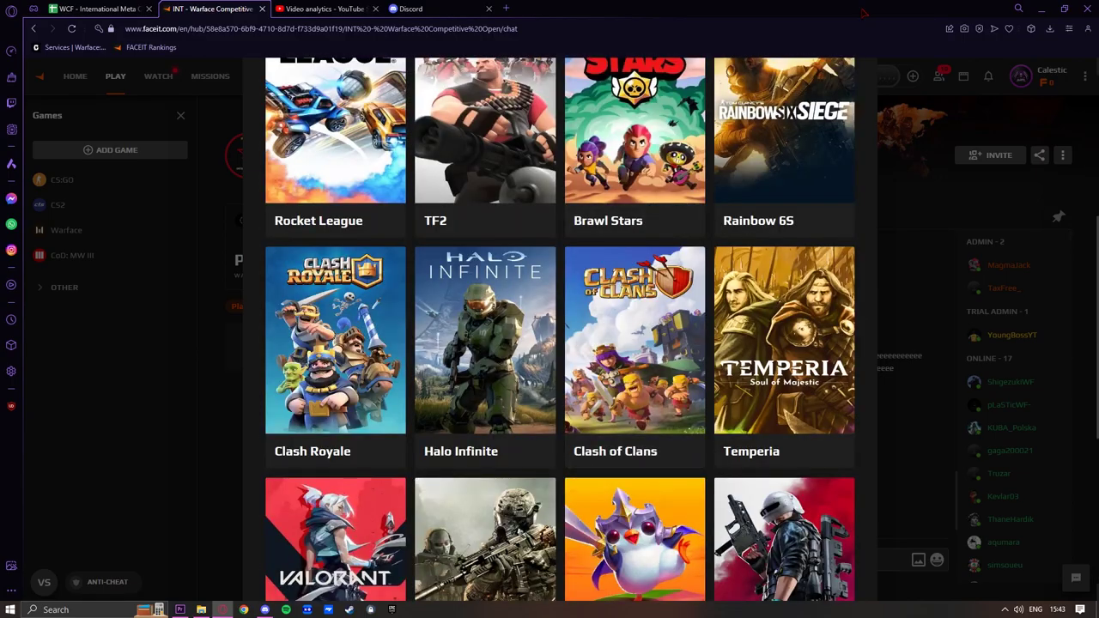
scroll(773, 412, "up", 3)
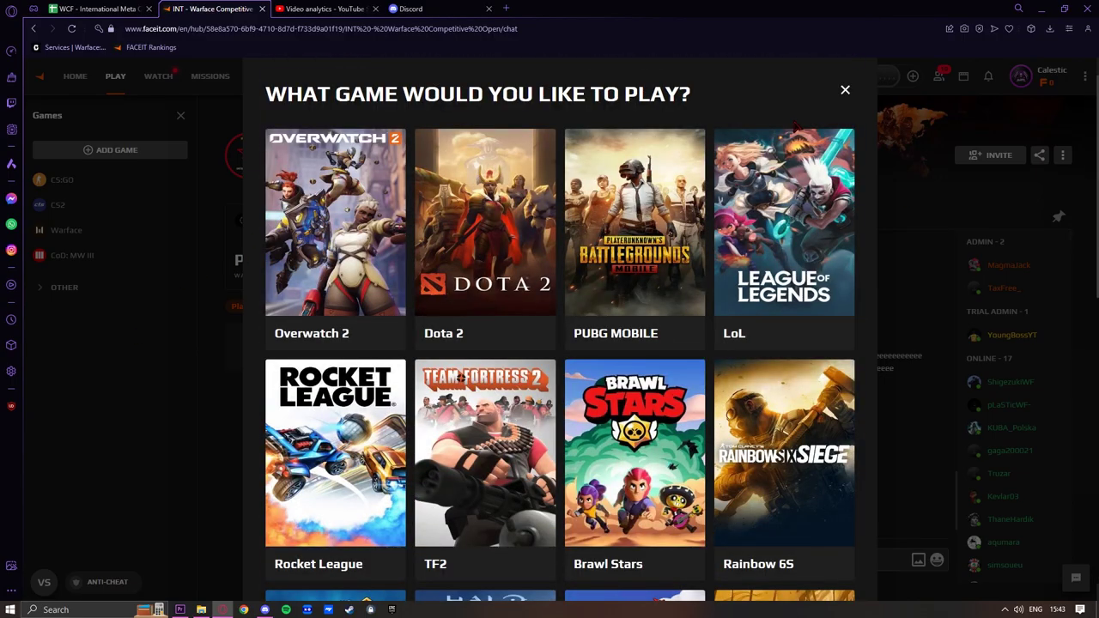
left_click(846, 91)
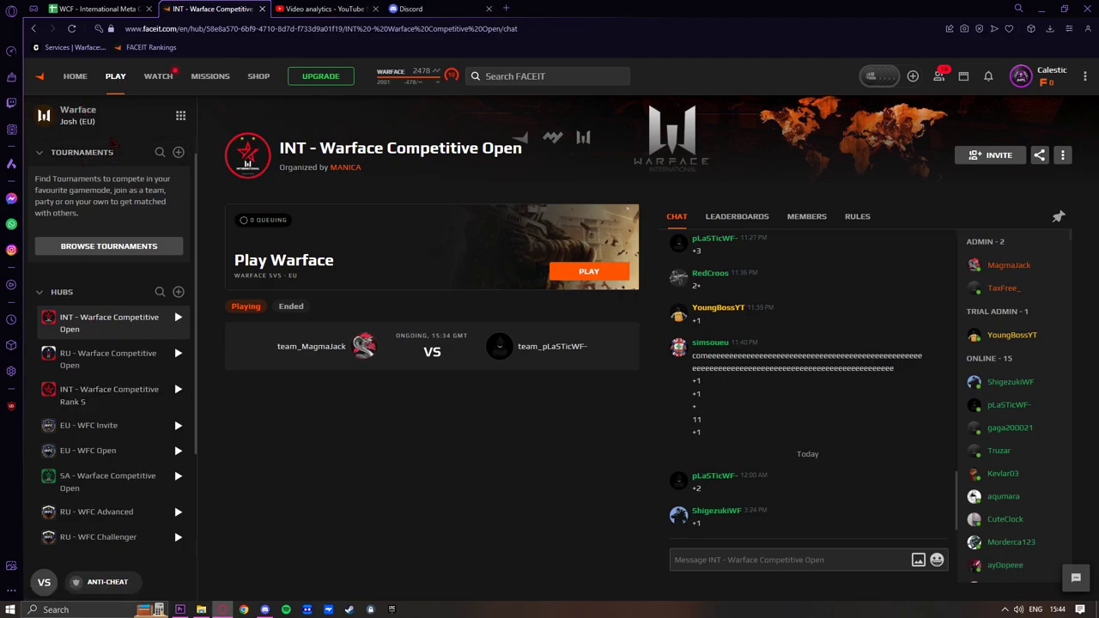
- Go from the spreadsheet tab to the Discord invite to open the Warface Competitive FACEIT server
left_click(94, 8)
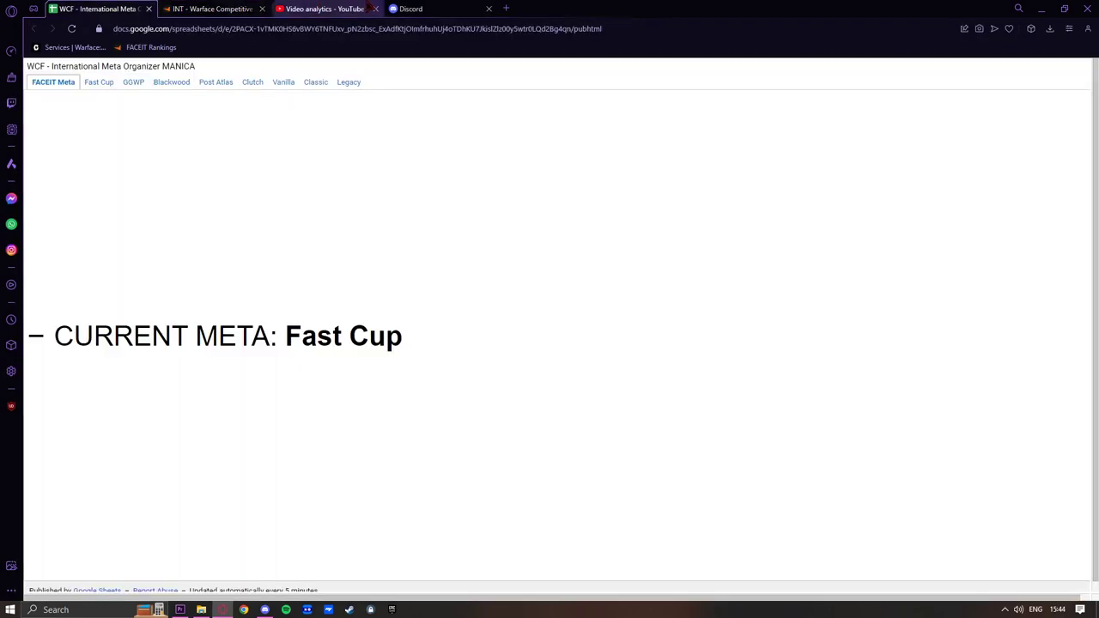
left_click(447, 8)
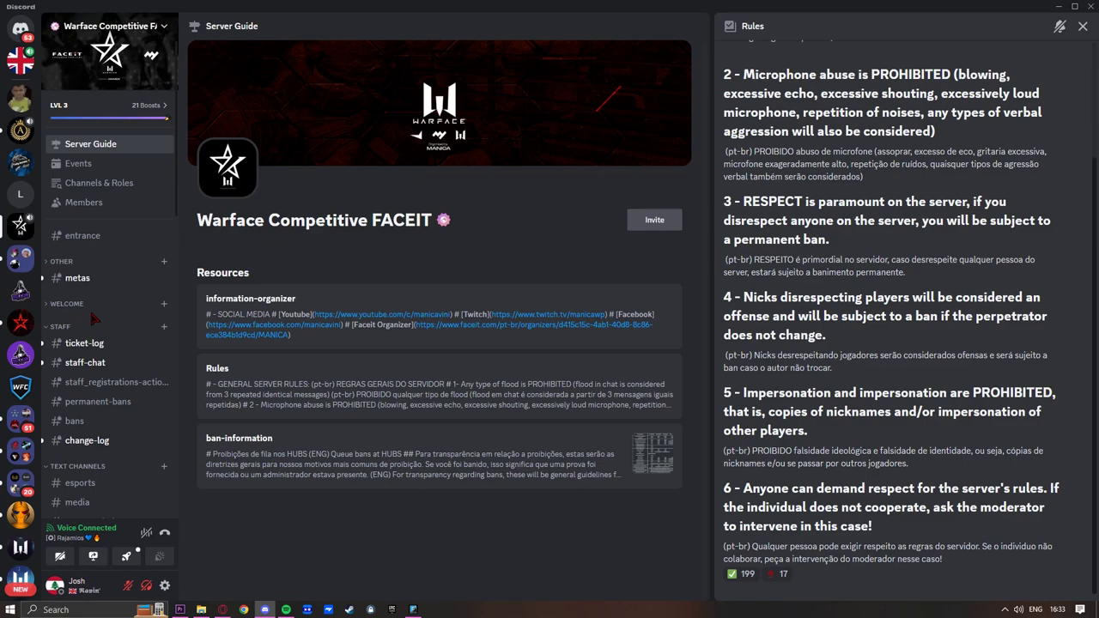
- Check the server's empty events list and scroll through the Rules panel
scroll(787, 305, "up", 3)
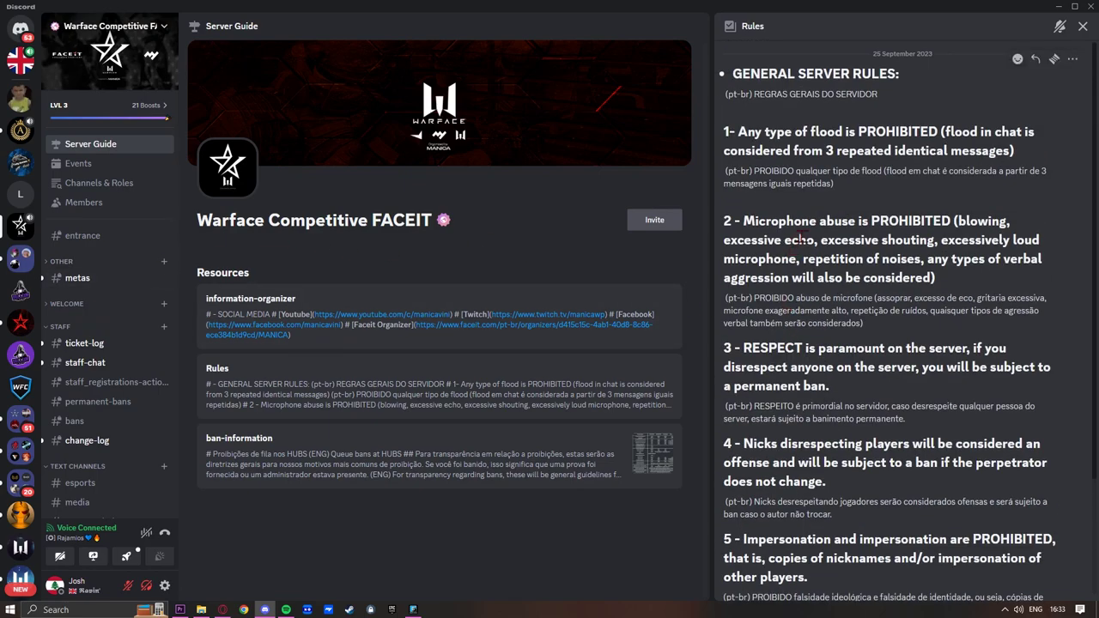
left_click(101, 165)
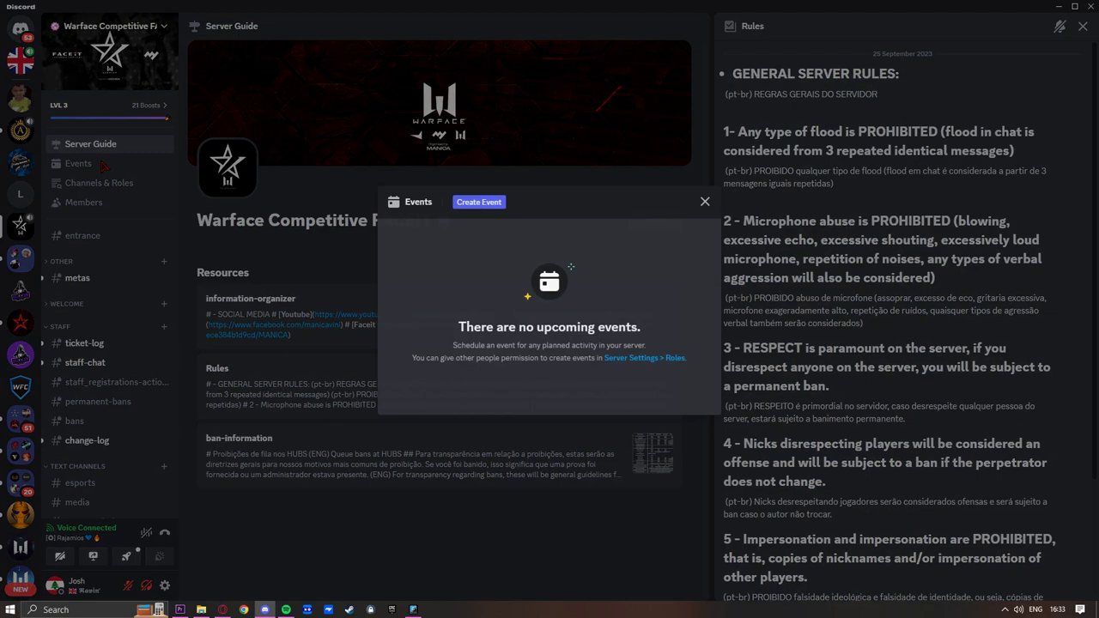
key("Escape")
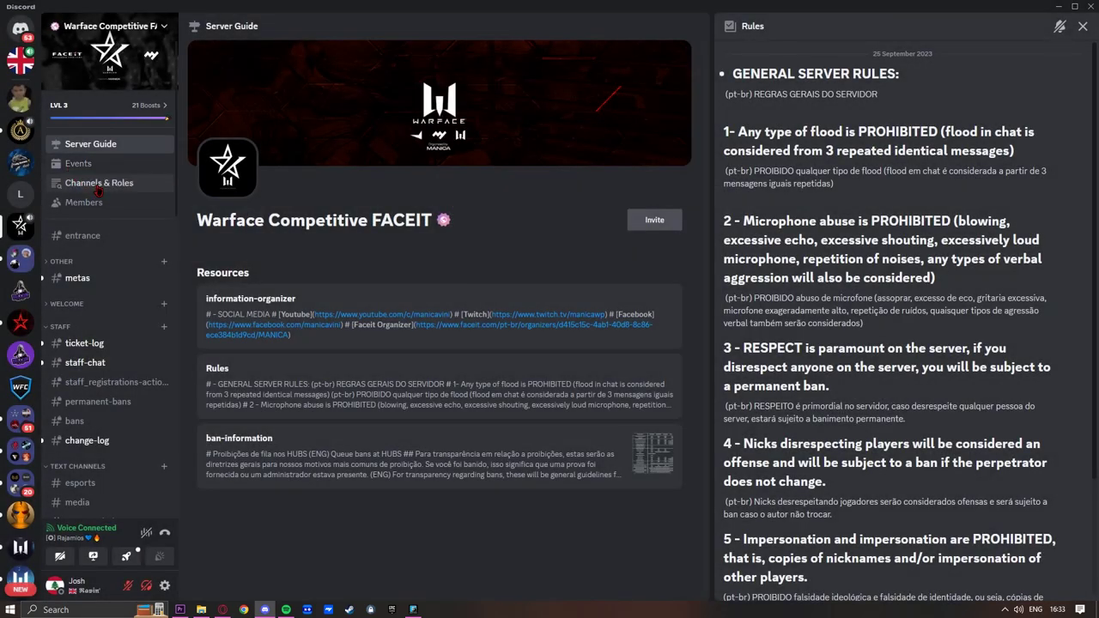
mouse_move(621, 169)
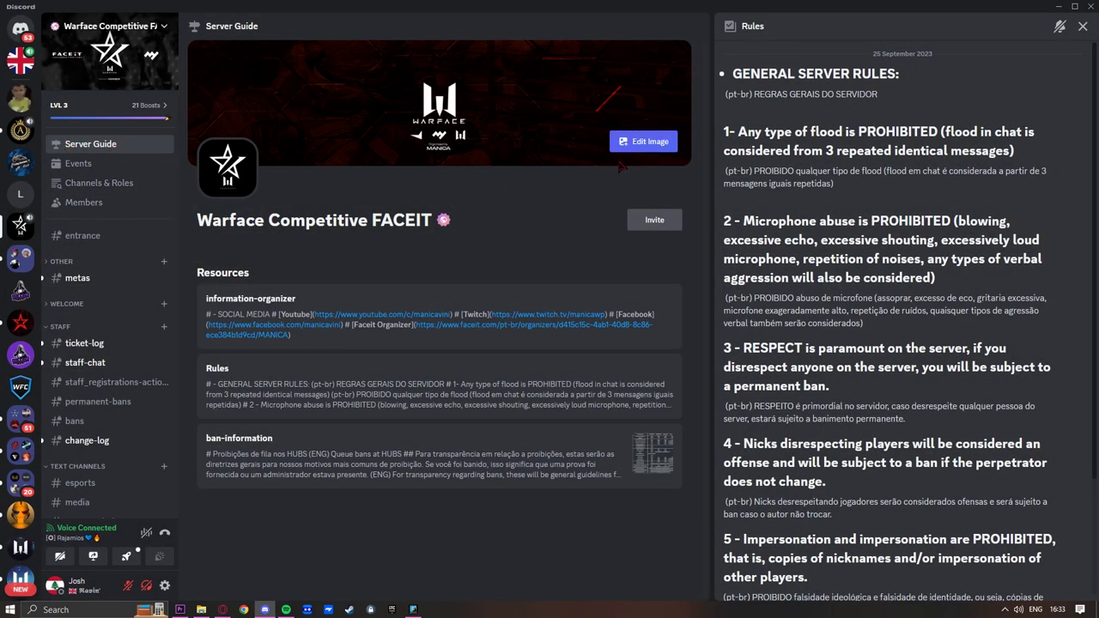
scroll(808, 258, "down", 2)
scroll(790, 343, "up", 2)
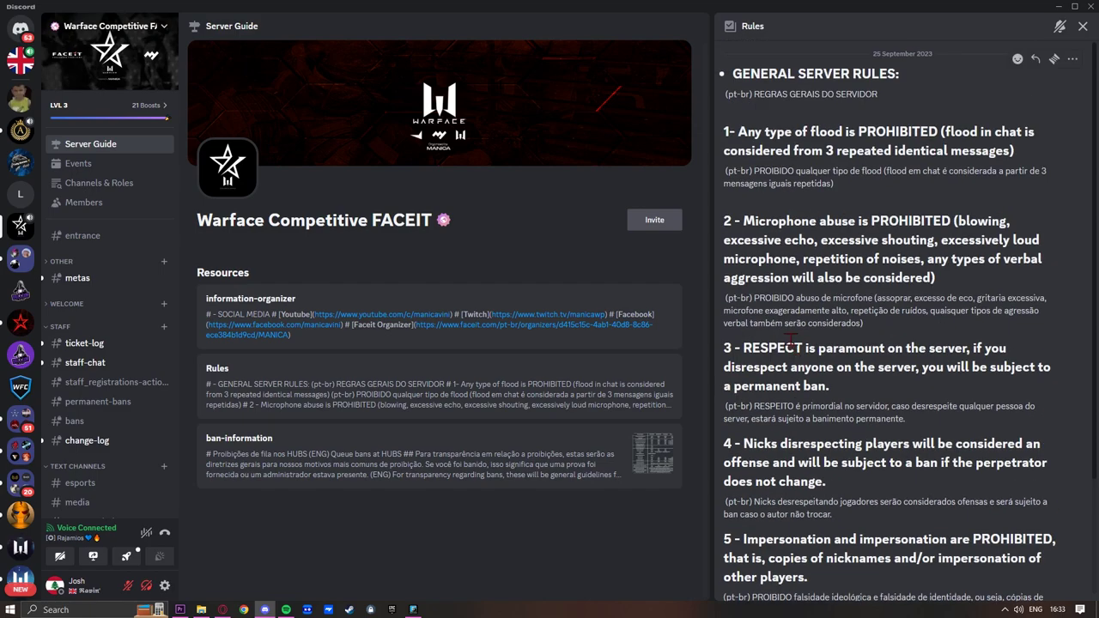
- Read and highlight the rules on microphone abuse, flooding, respect and disrespectful nicknames
left_click_drag(743, 222, 787, 223)
left_click(953, 222)
left_click(788, 223)
left_click_drag(803, 132, 933, 132)
left_click(933, 132)
scroll(868, 282, "down", 1)
left_click_drag(744, 292, 833, 292)
left_click(833, 294)
scroll(833, 296, "down", 2)
left_click_drag(743, 296, 861, 296)
left_click(792, 309)
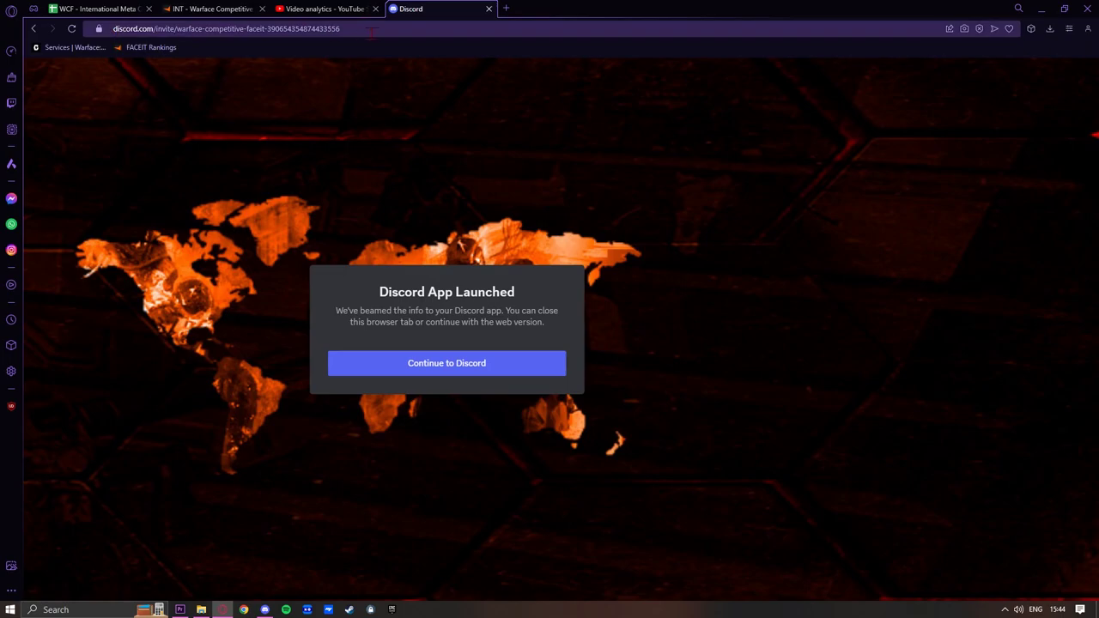
- Review the Fast Cup, GGWP and Blackwood gear lists, highlighting the Fast Cup Rifleman weapons
left_click(107, 13)
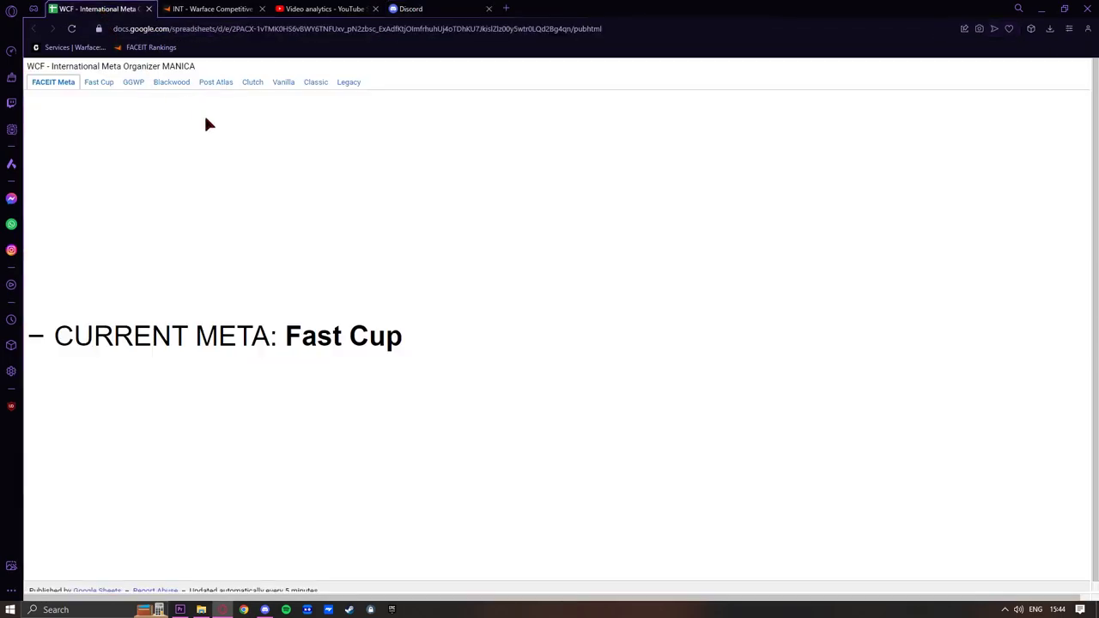
left_click(96, 86)
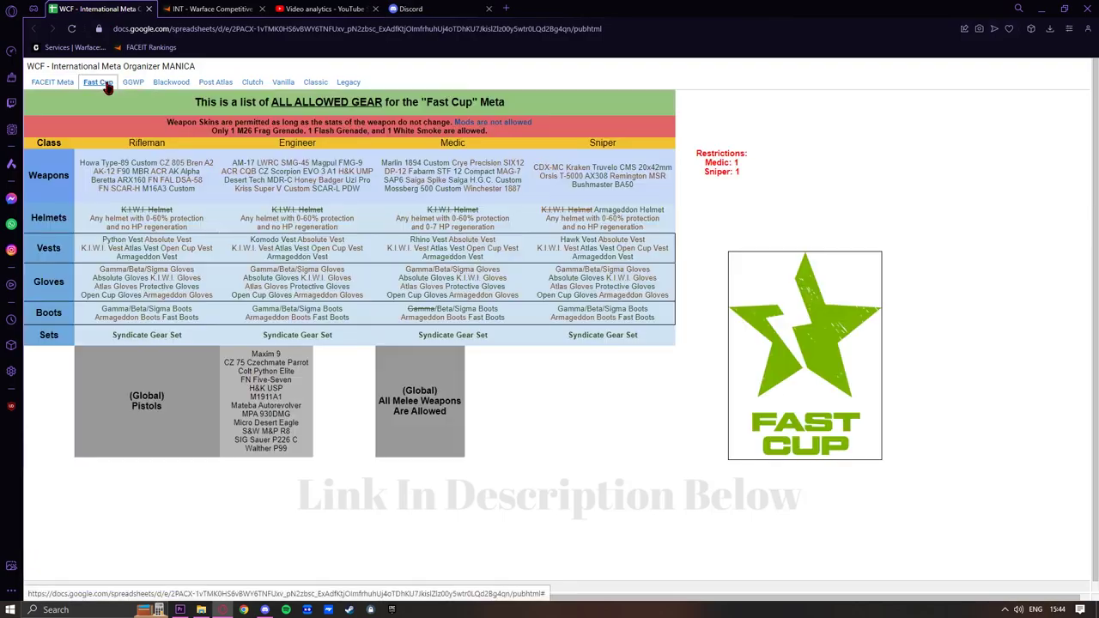
left_click(133, 84)
left_click(170, 82)
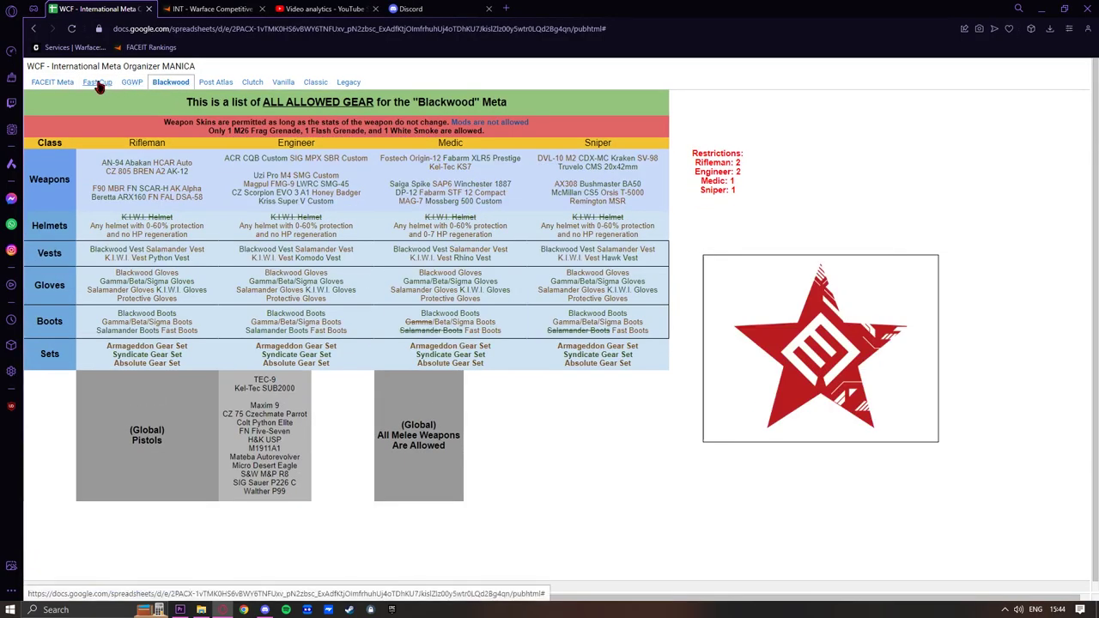
left_click(97, 83)
left_click_drag(99, 191, 218, 187)
left_click(189, 179)
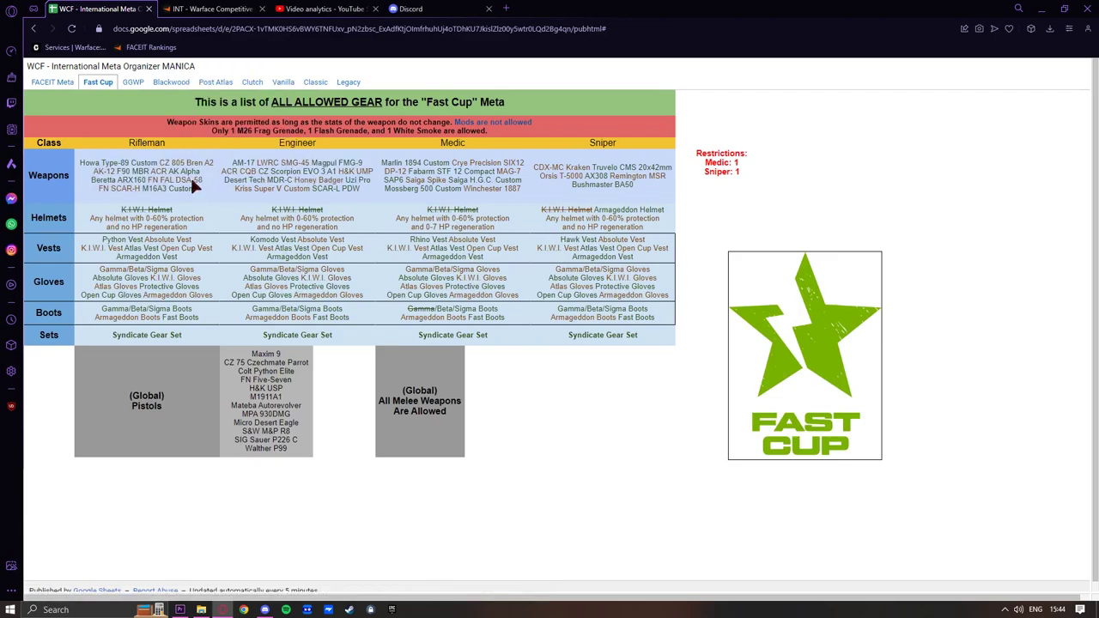
- Browse the Post Atlas, Vanilla, Classic and Legacy gear lists, highlighting their allowed weapons
left_click(215, 83)
left_click_drag(131, 166, 420, 222)
left_click(347, 199)
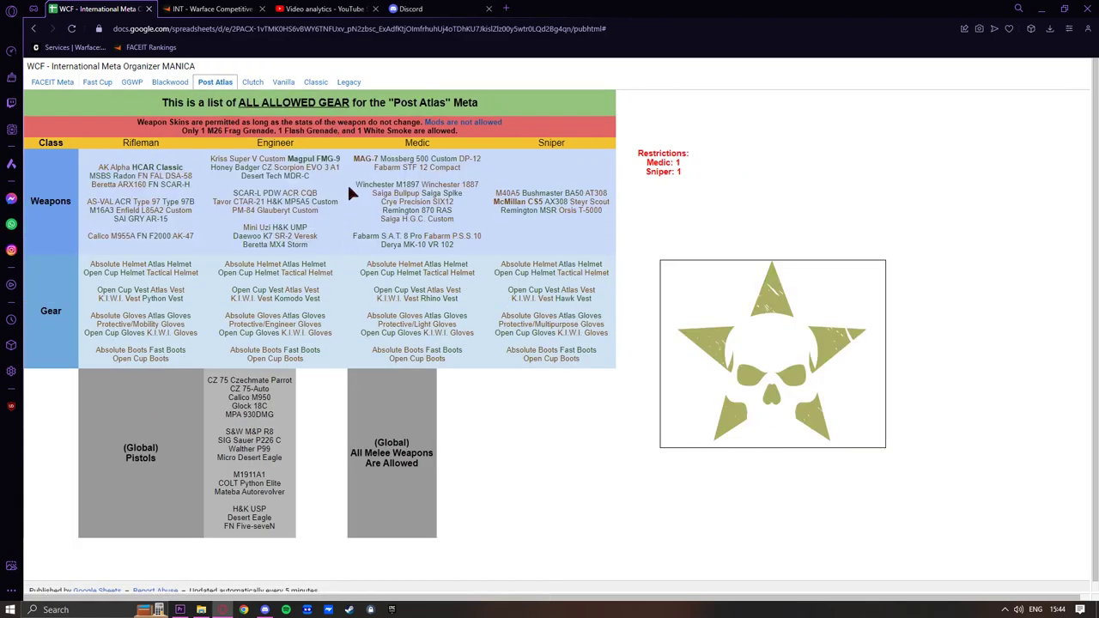
left_click(284, 83)
left_click(315, 82)
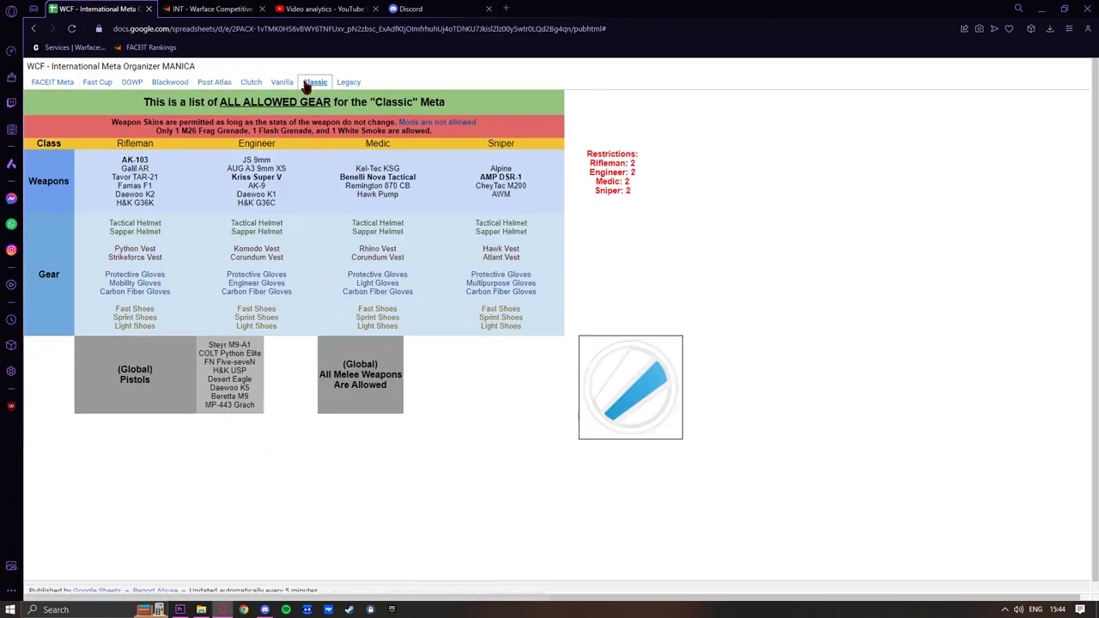
left_click(349, 82)
left_click_drag(431, 223, 243, 243)
left_click(243, 243)
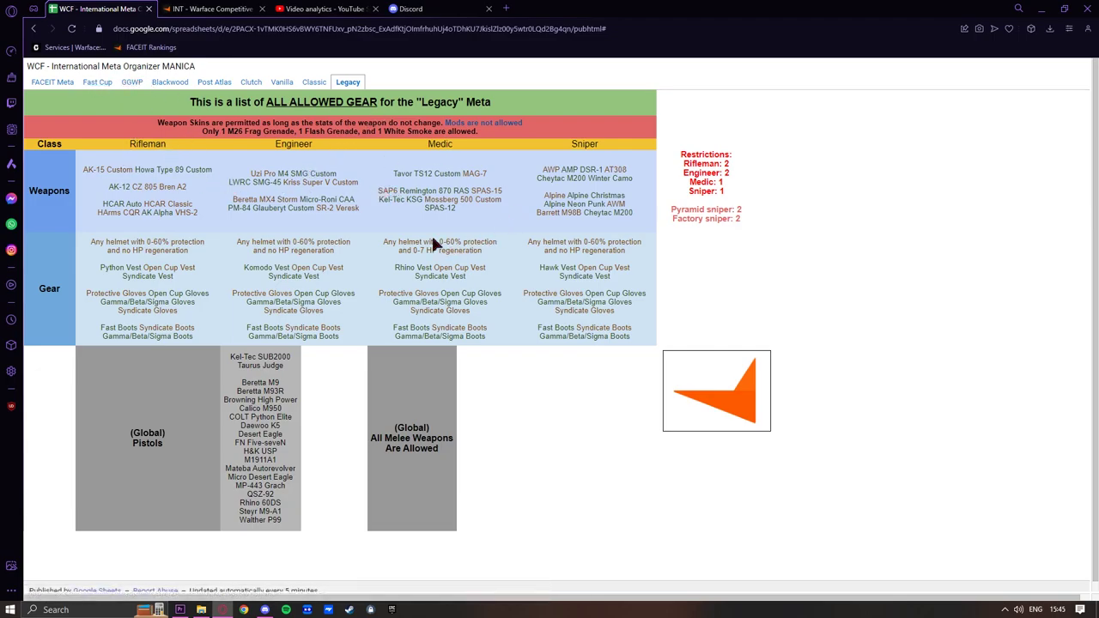
- Study the Legacy Engineer weapons, Tavor TS12 line, gear and pistol lists, then return to Discord
left_click_drag(359, 209, 230, 177)
left_click(219, 215)
left_click_drag(376, 186, 225, 179)
left_click(268, 220)
left_click_drag(230, 393, 383, 240)
left_click(432, 354)
left_click(265, 610)
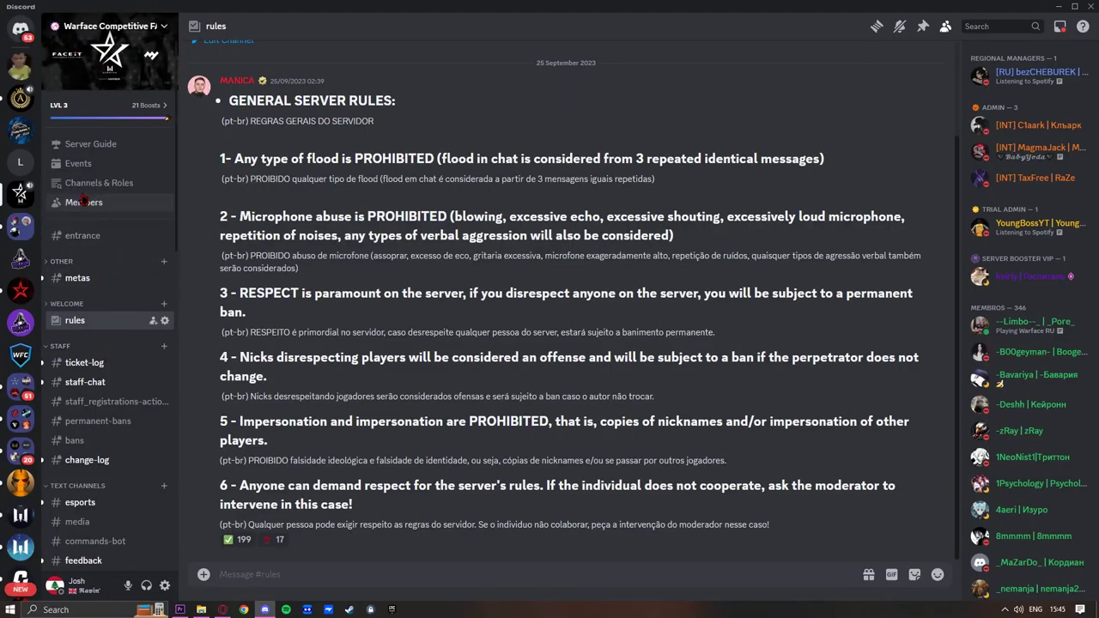
- Scroll the channel sidebar and open the server's Channels & Roles page
scroll(65, 428, "down", 1)
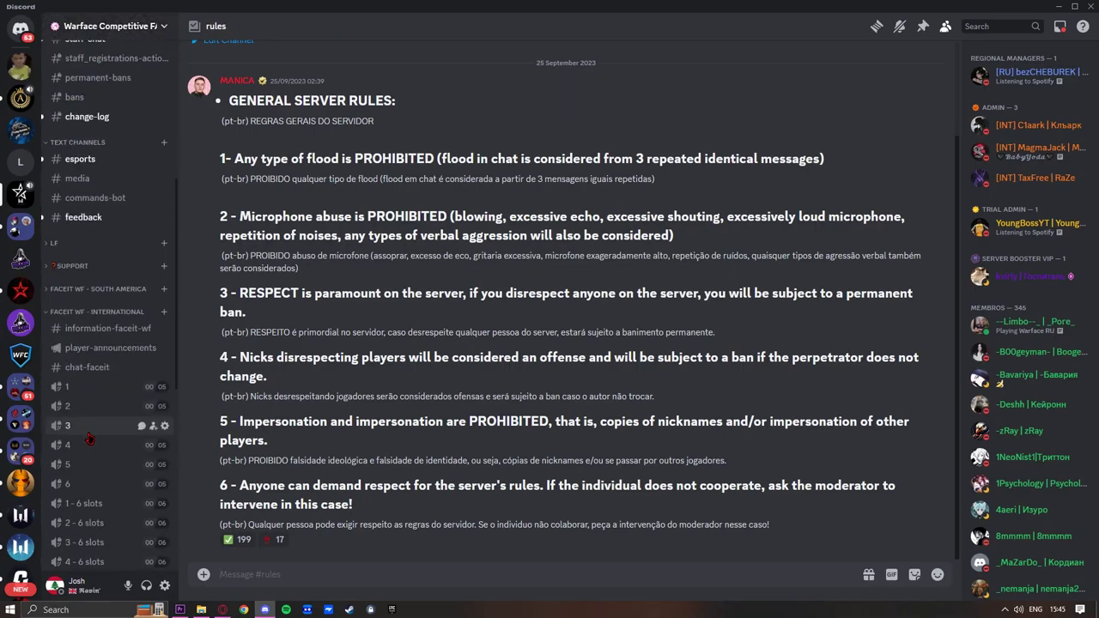
scroll(103, 146, "up", 1)
left_click(115, 182)
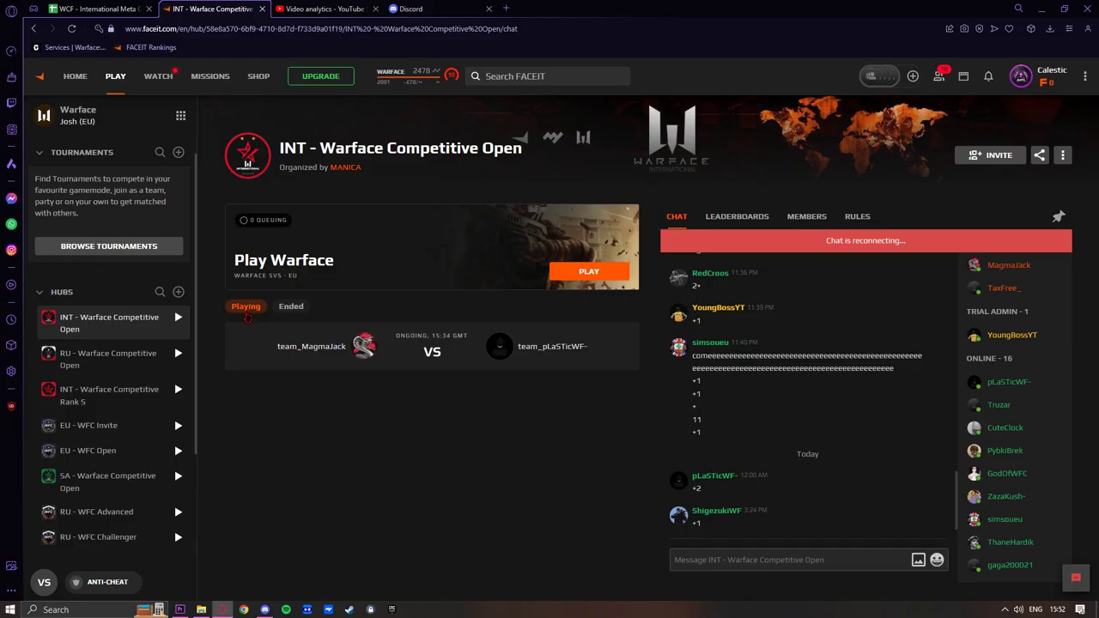
- Check the RU hub's ended matches, open the INT hub's team_MagmaJack vs team_pLaSTicWF- match, and return to Discord
left_click(107, 359)
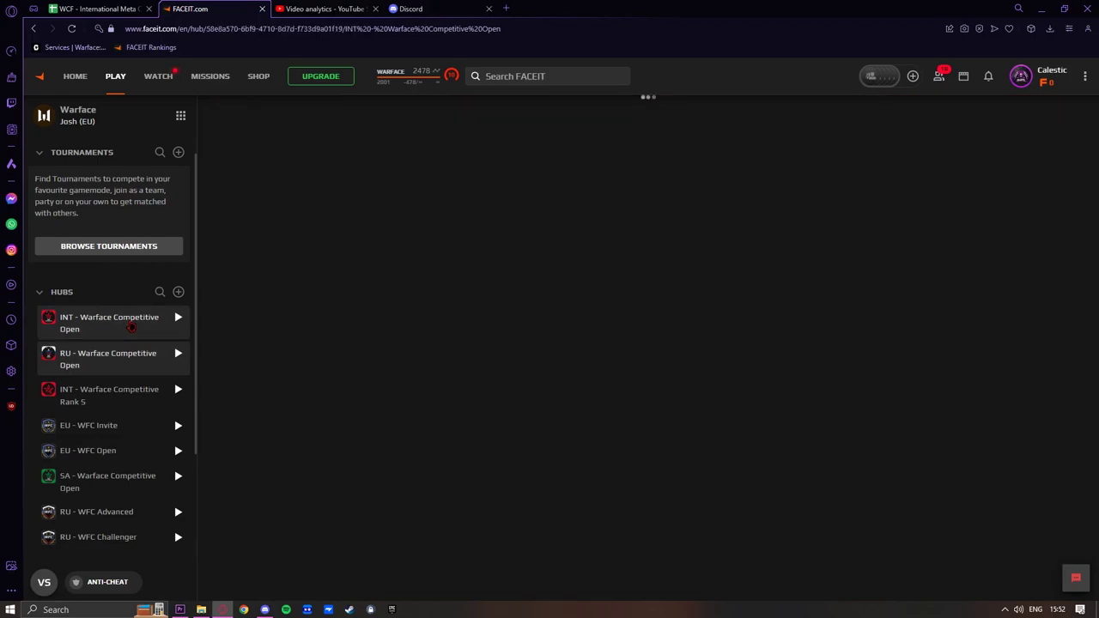
left_click(291, 306)
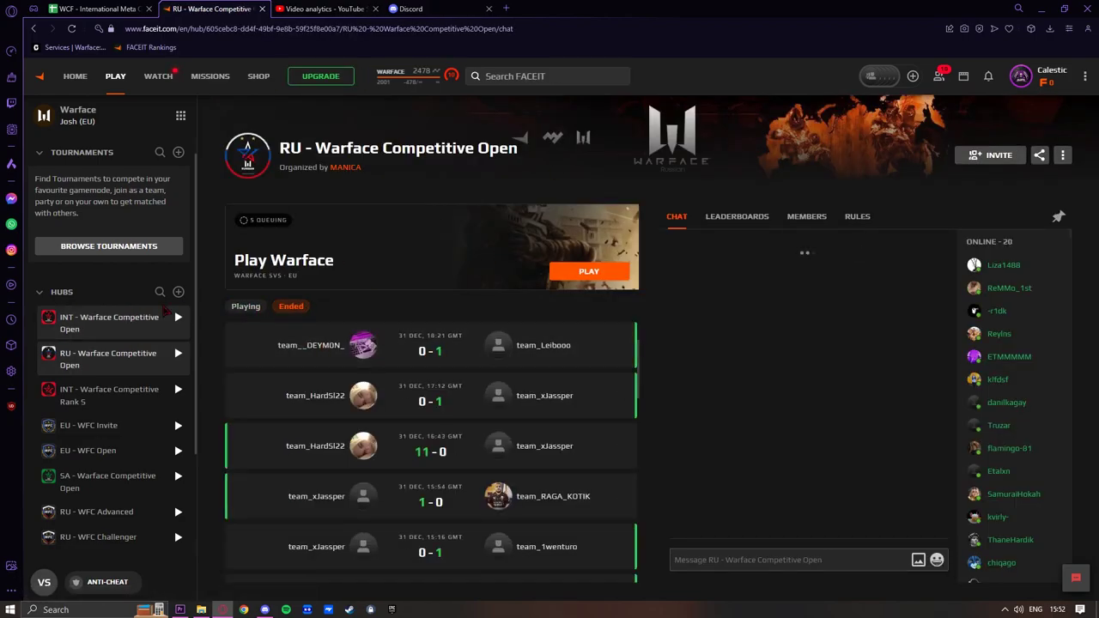
left_click(112, 323)
left_click(245, 305)
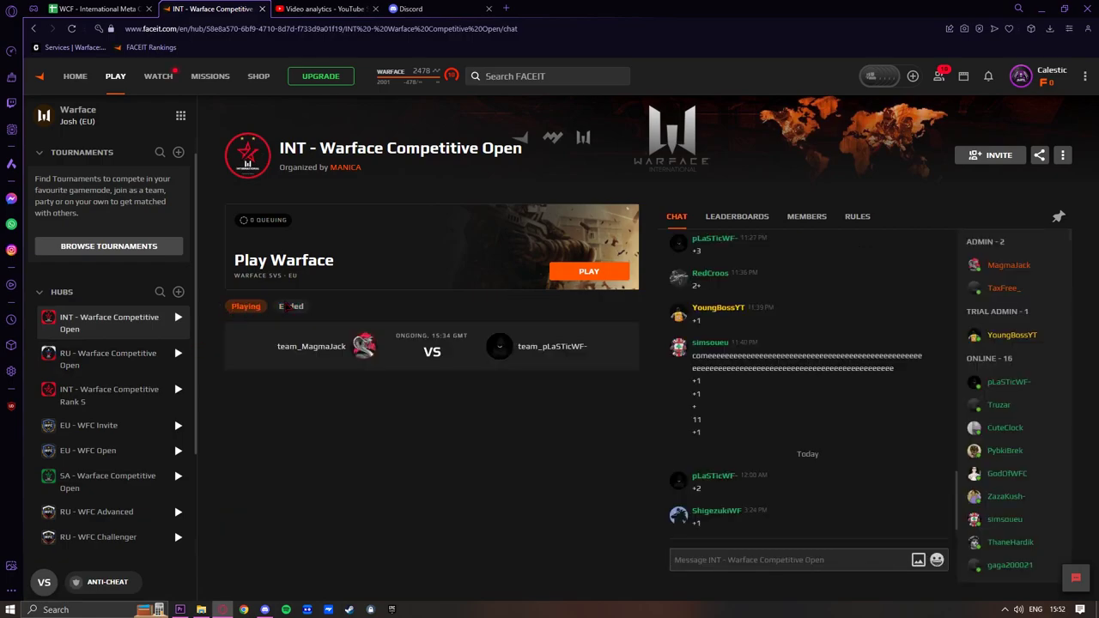
left_click(288, 345)
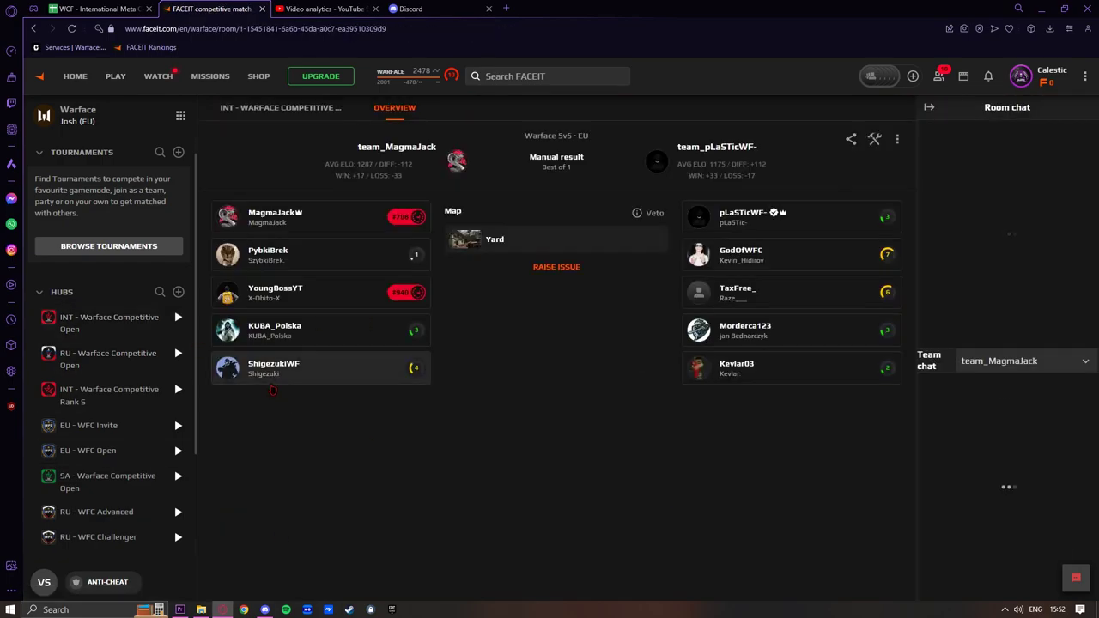
key("alt+Tab")
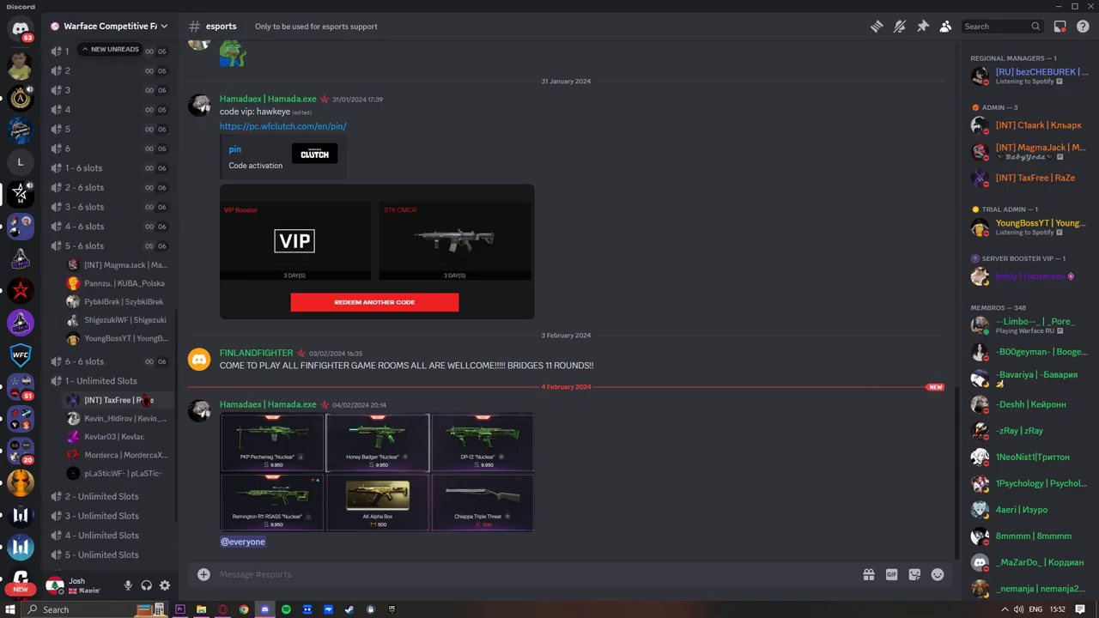
- Flip between the FACEIT match room and Discord, ending back on the Warface competitive server
key("alt+Tab")
key("alt+Tab")
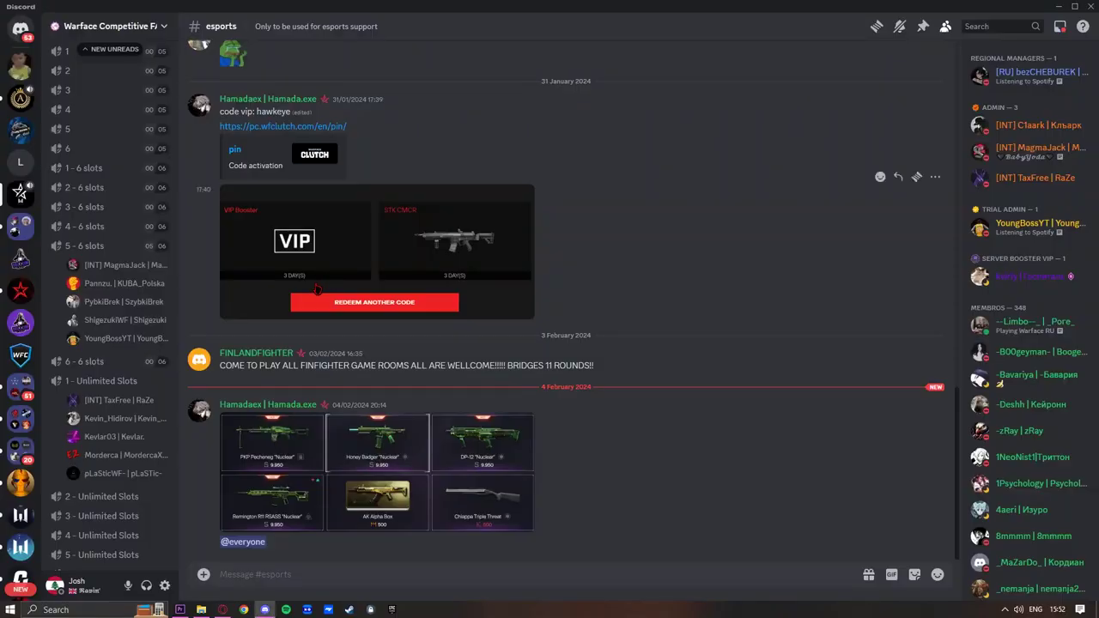
key("alt+Tab")
mouse_move(281, 308)
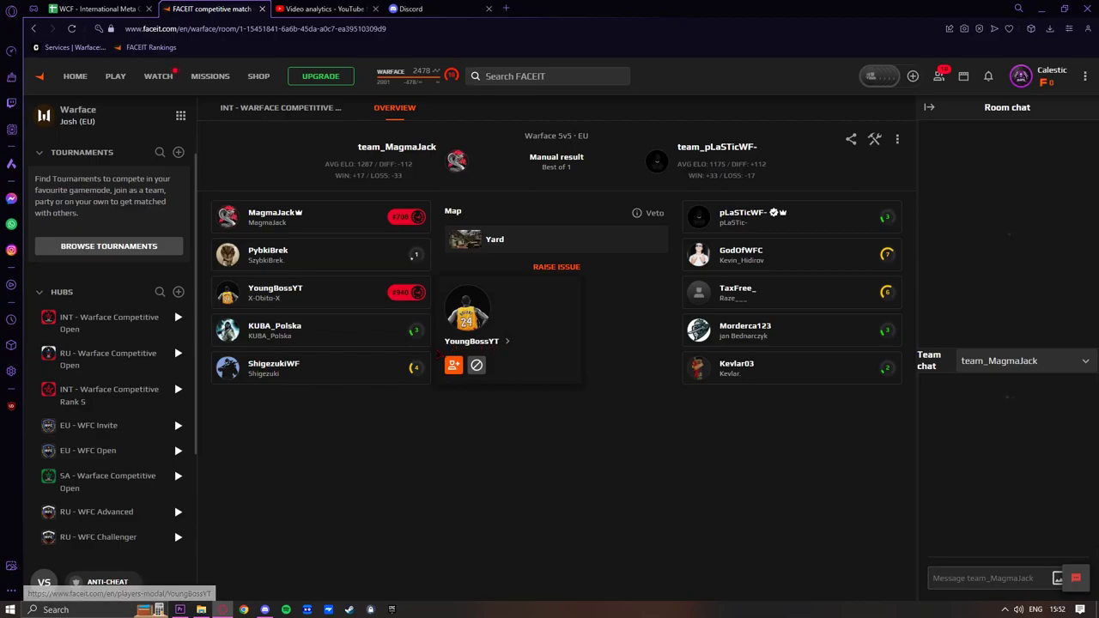
key("alt+Tab")
- View a voice-channel player's profile card, copy part of their name, then close the card
left_click(125, 338)
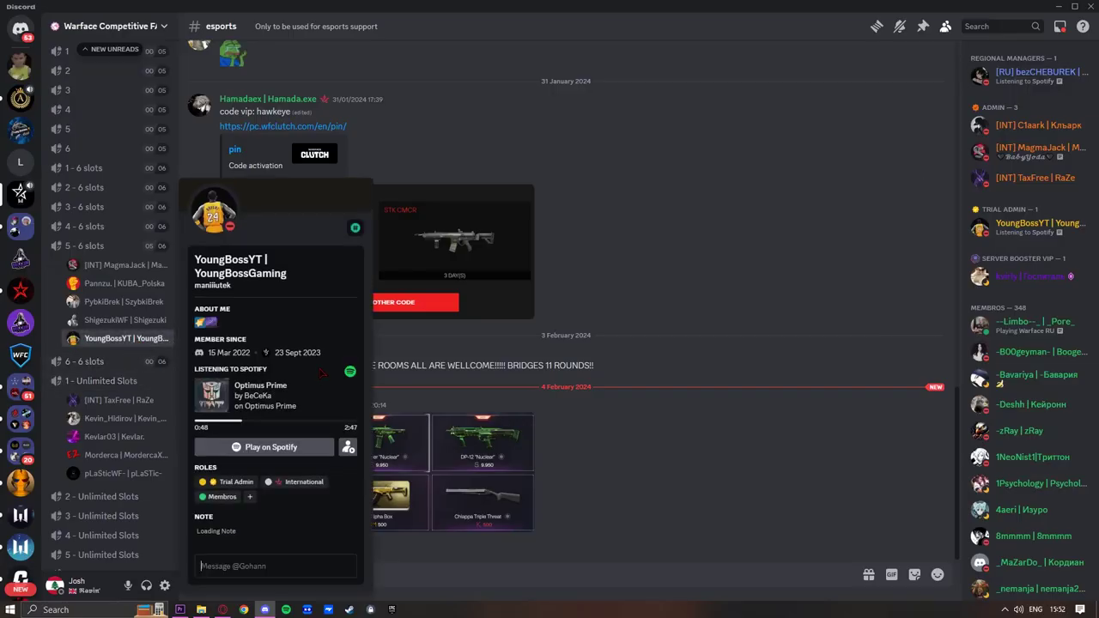
left_click_drag(220, 274, 276, 273)
key("alt+Tab")
key("alt+Tab")
left_click(658, 318)
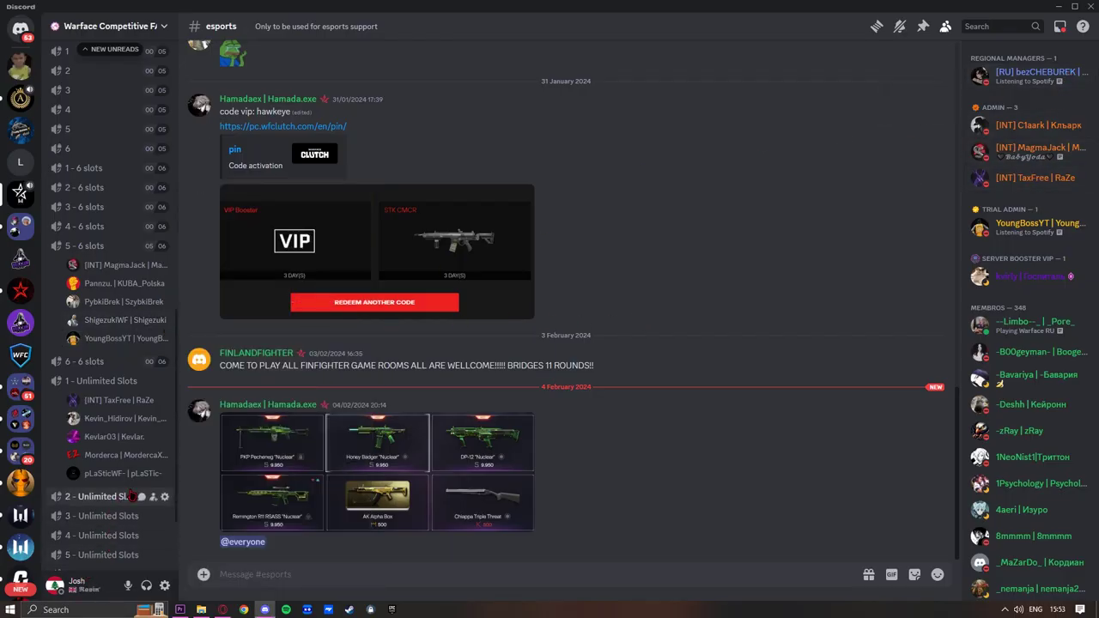
scroll(129, 496, "up", 10)
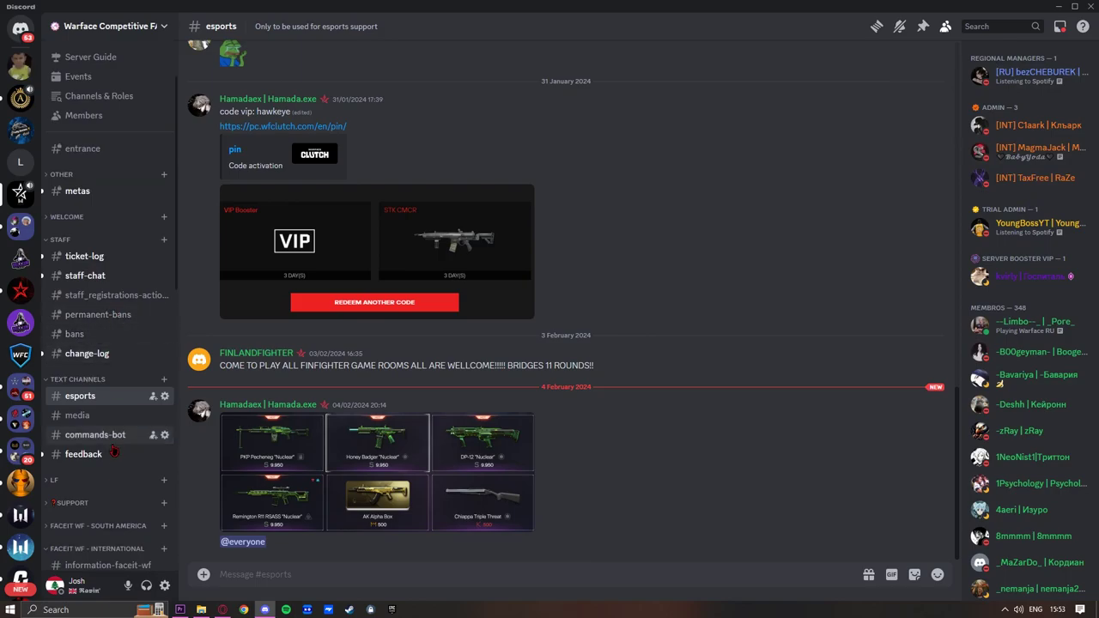
scroll(113, 445, "down", 1)
- Open #player-announcements and view the announcement author's profile, selecting a word of their name
left_click(103, 527)
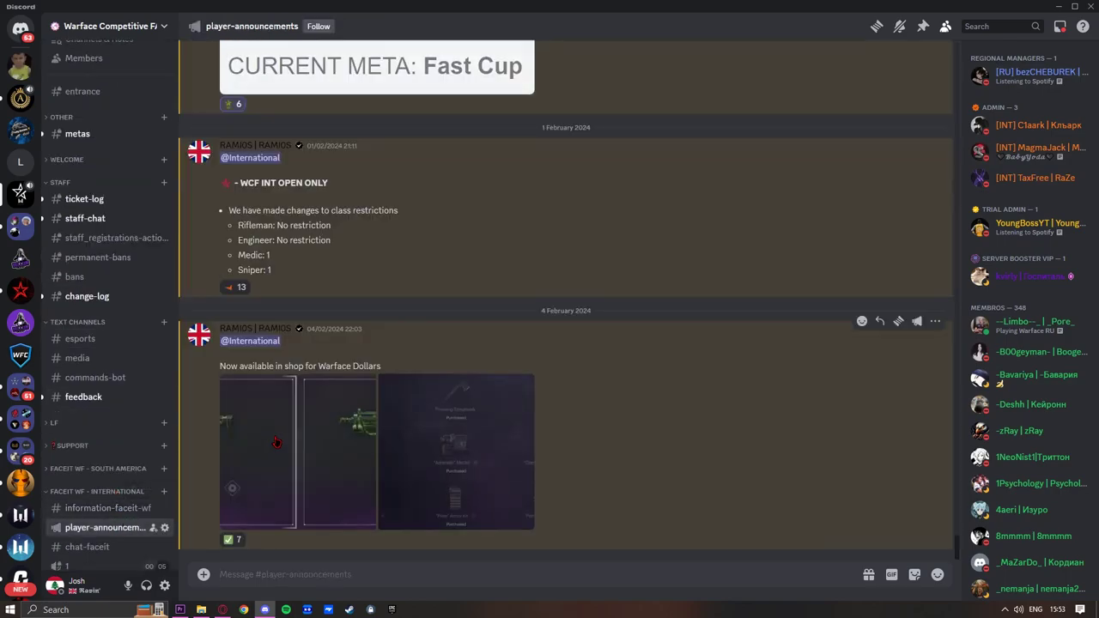
scroll(275, 440, "up", 15)
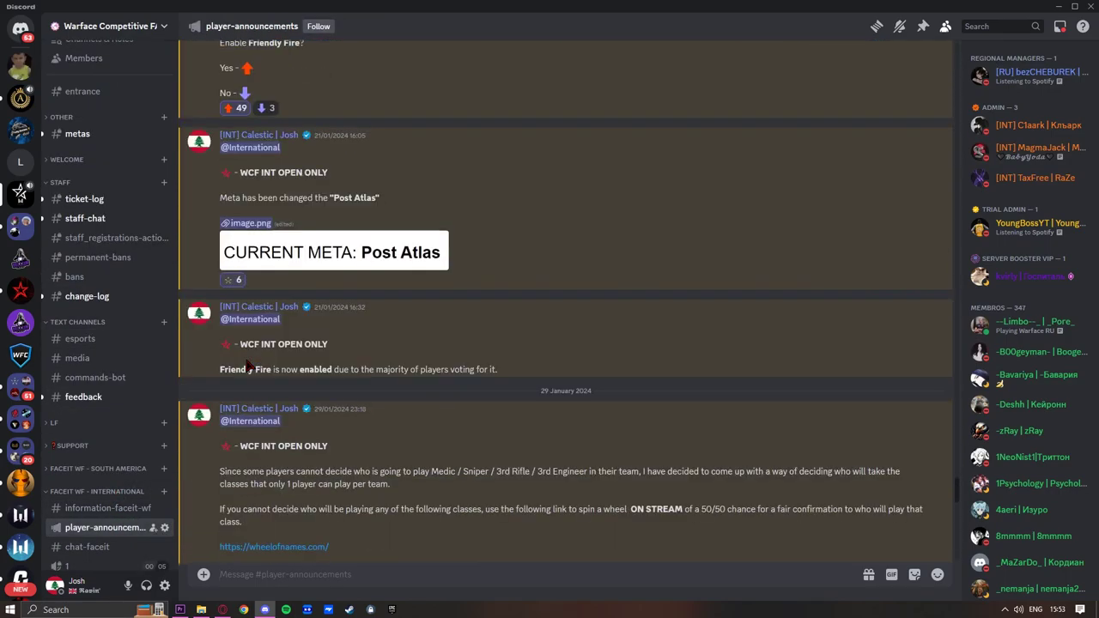
scroll(247, 367, "down", 1)
left_click(262, 250)
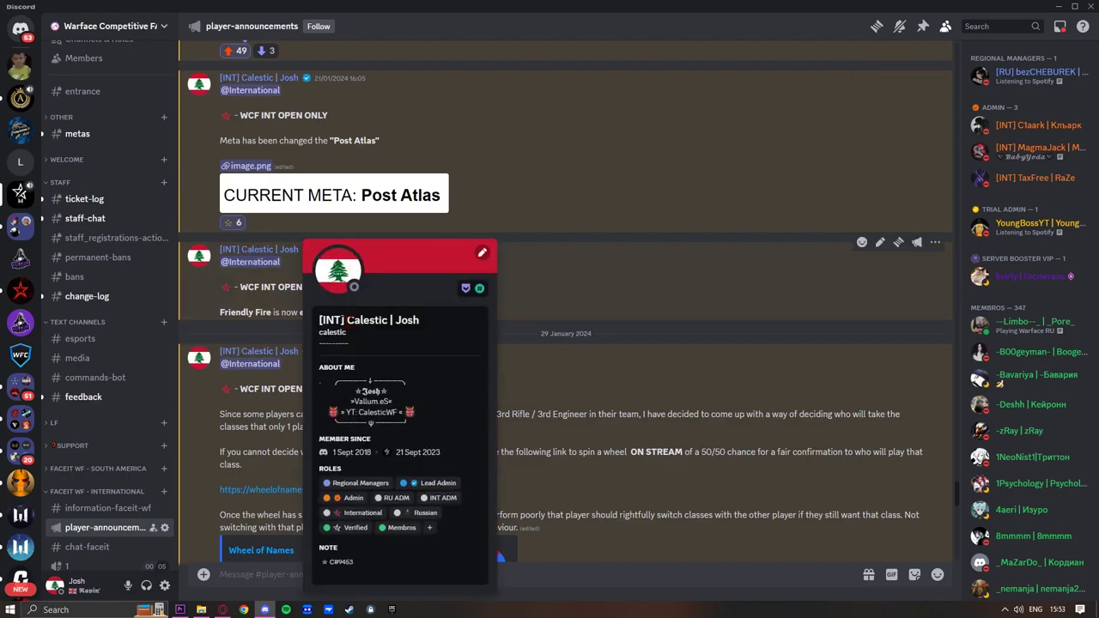
double_click(407, 319)
left_click(548, 367)
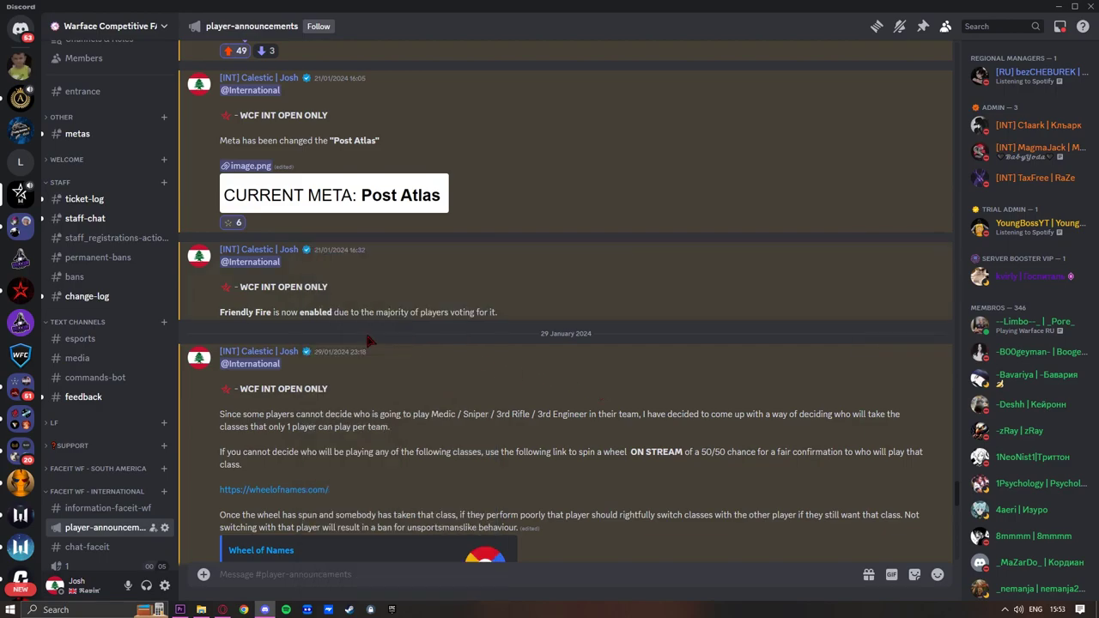
- Scroll through the announcements and view the 4 February post author's profile
scroll(142, 341, "down", 4)
scroll(318, 330, "down", 15)
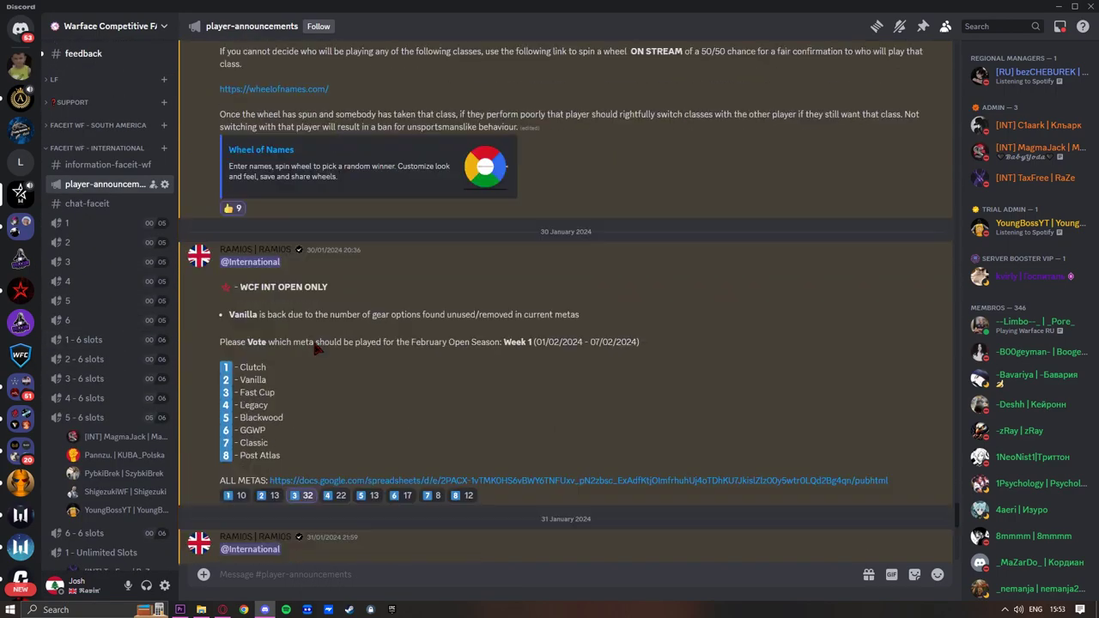
scroll(133, 343, "down", 4)
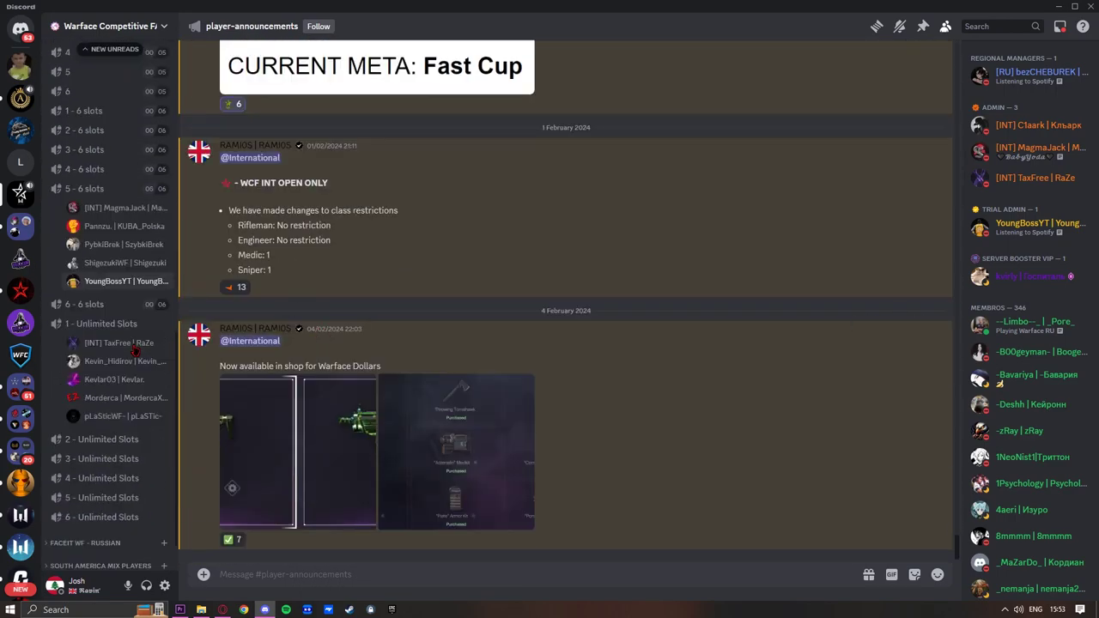
scroll(141, 343, "up", 3)
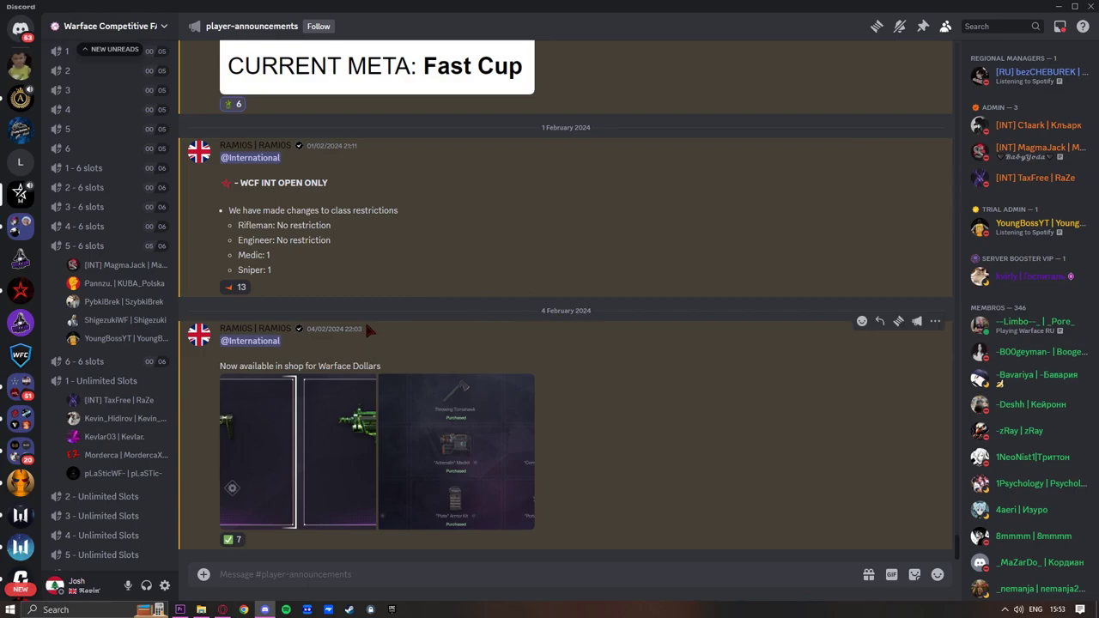
left_click(280, 332)
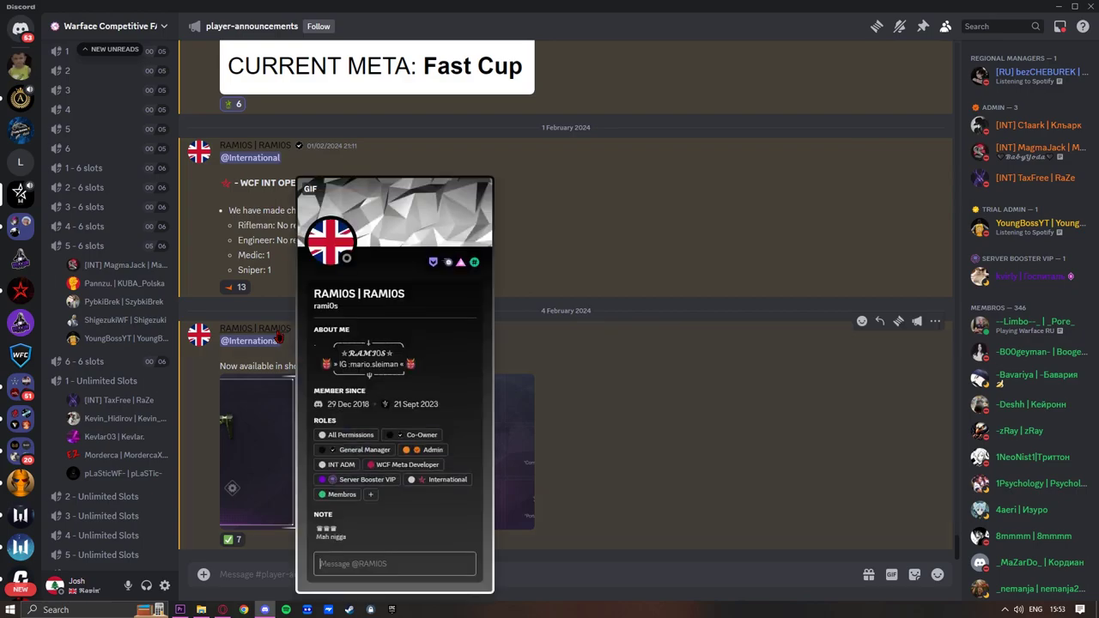
left_click(279, 337)
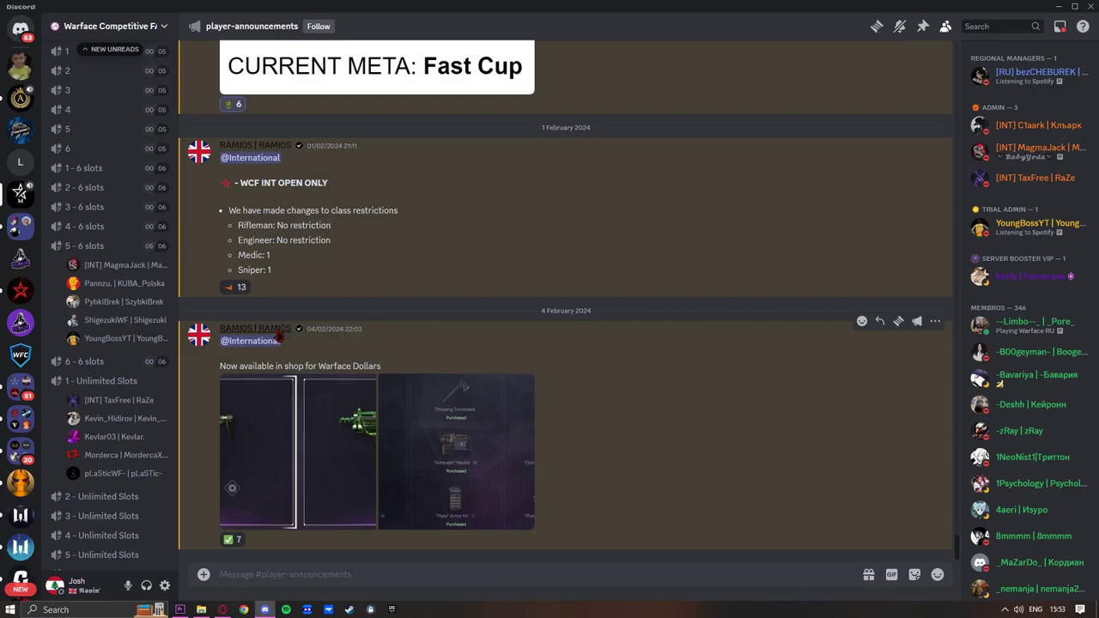
- Scroll back up to the Post Atlas meta change and Friendly Fire 49–3 vote posts
scroll(129, 403, "up", 3)
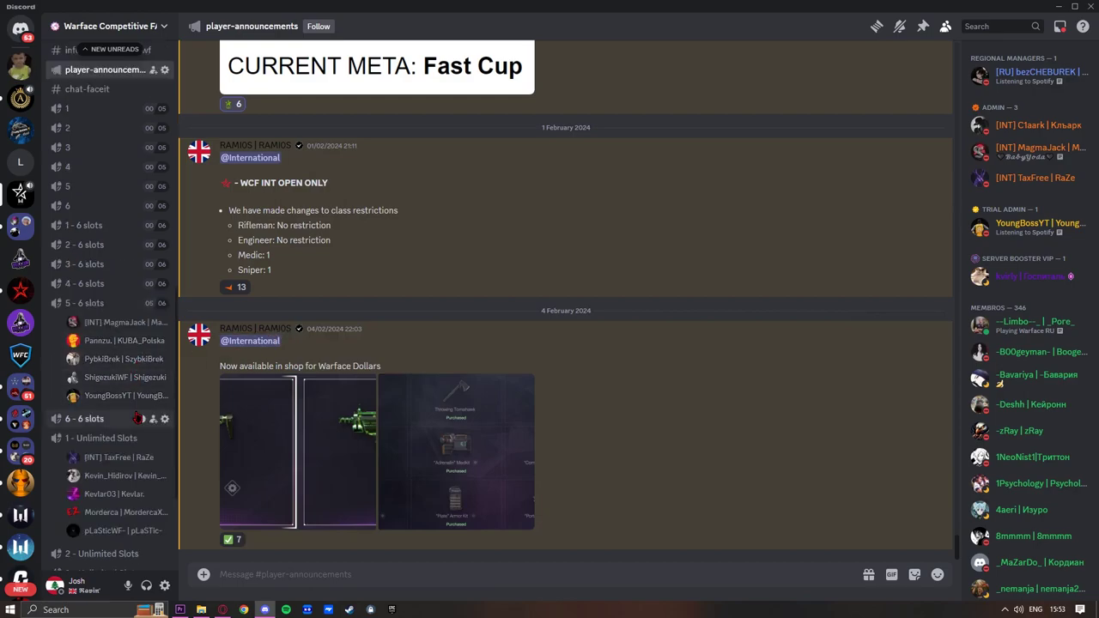
mouse_move(135, 417)
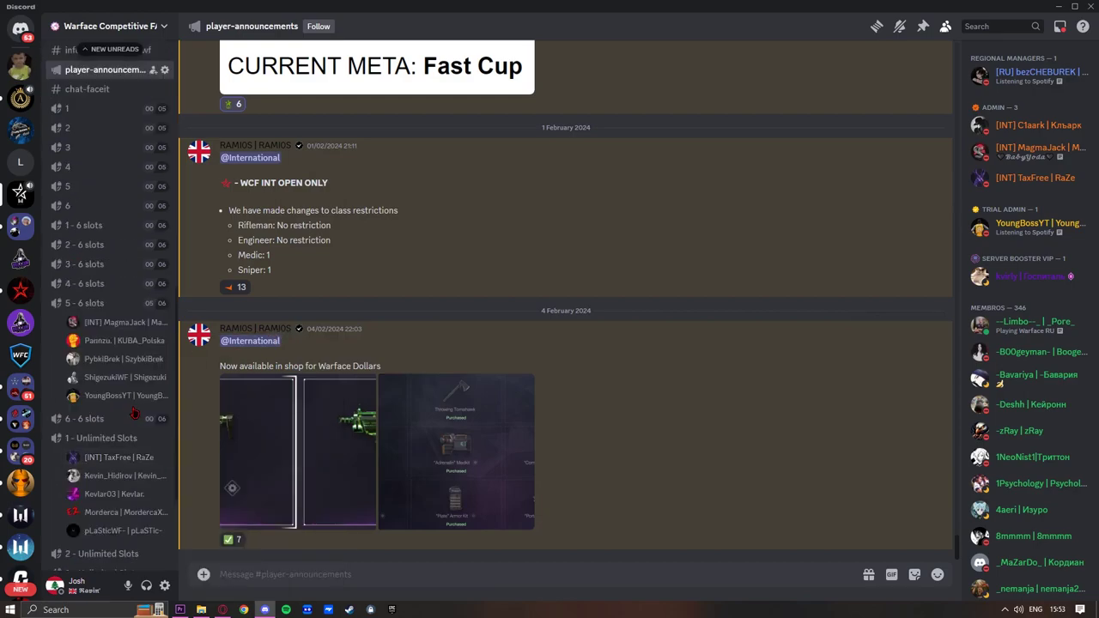
scroll(135, 412, "down", 3)
scroll(257, 289, "up", 5)
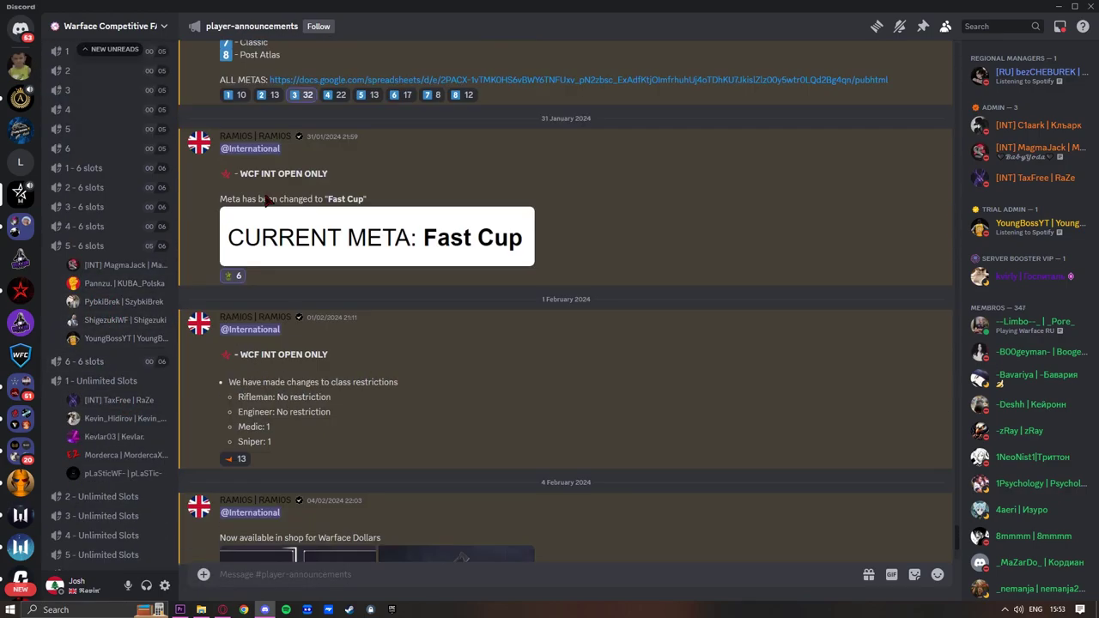
scroll(258, 290, "up", 15)
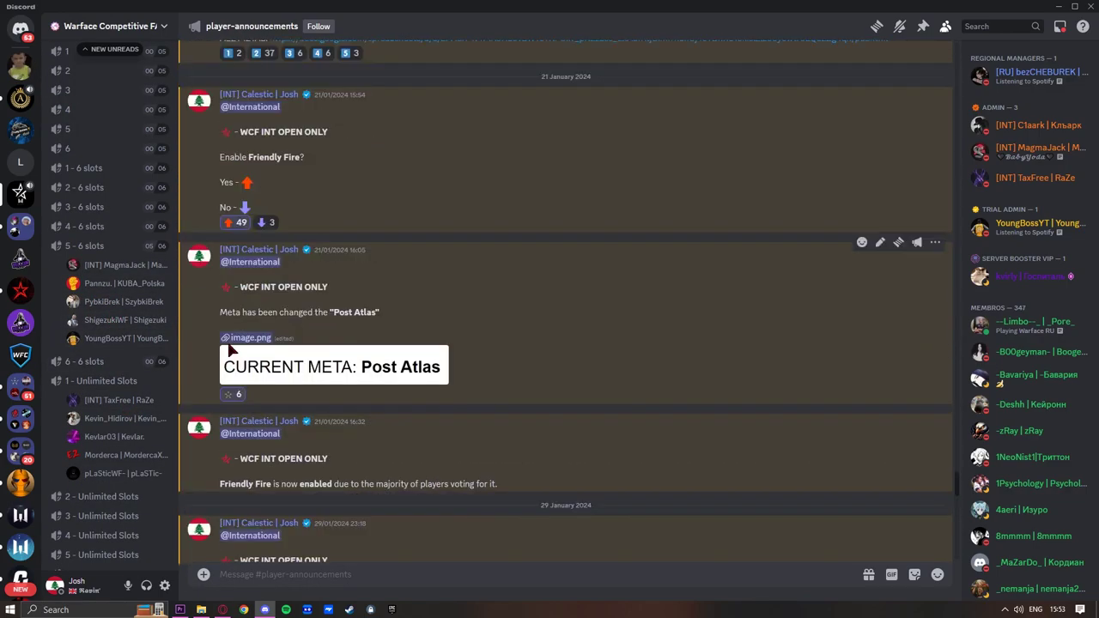
- Check a voice-channel player's server nickname in Change Nickname, leaving it unchanged
right_click(122, 420)
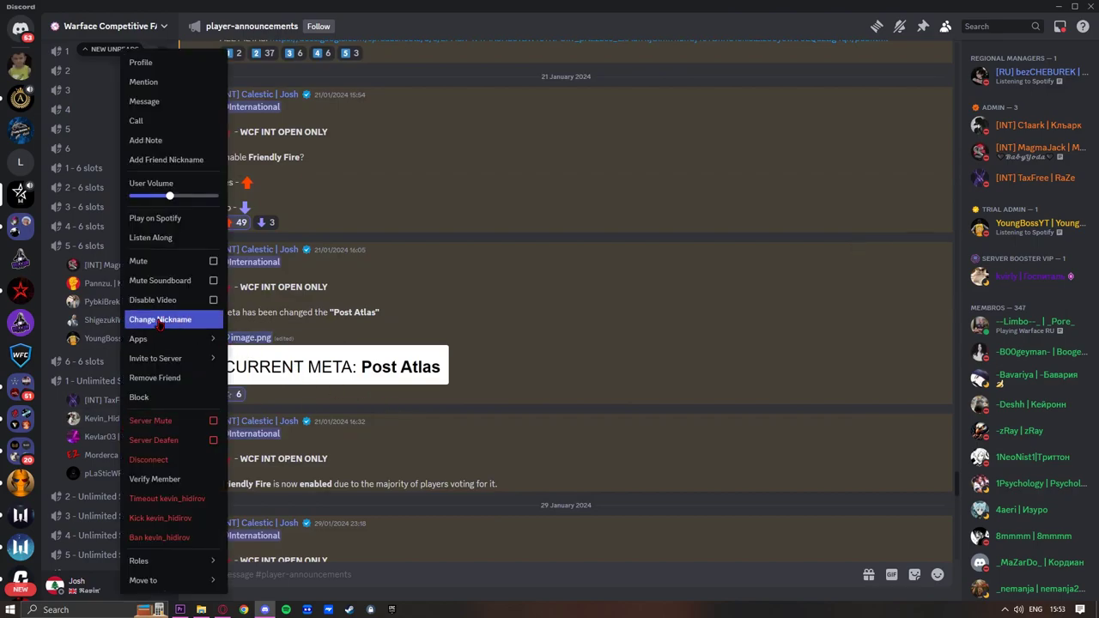
right_click(110, 436)
left_click(158, 322)
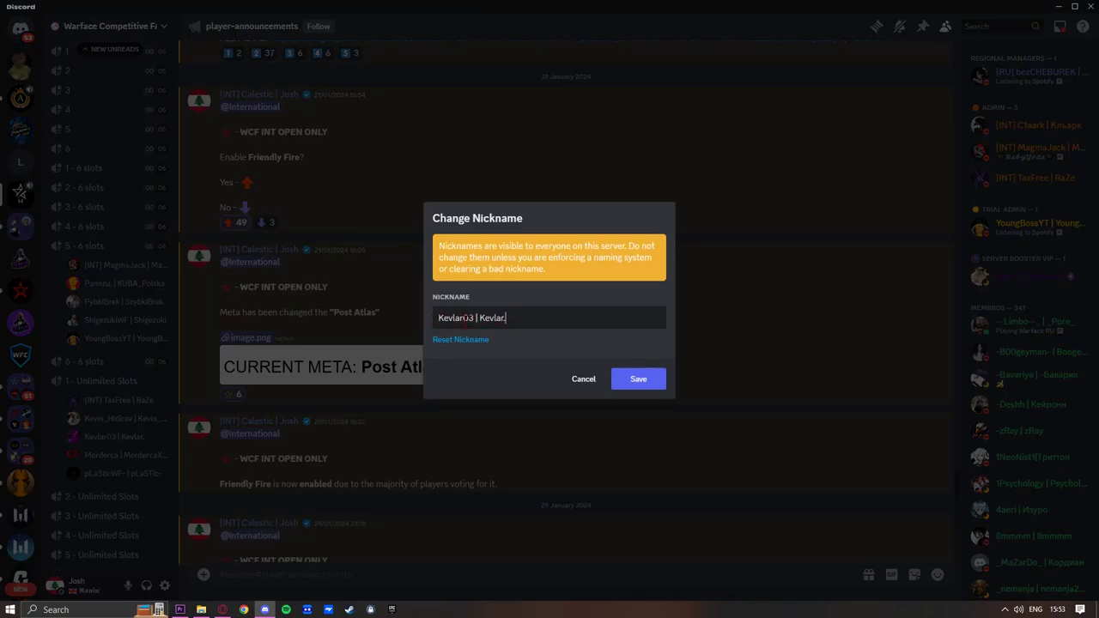
key("Escape")
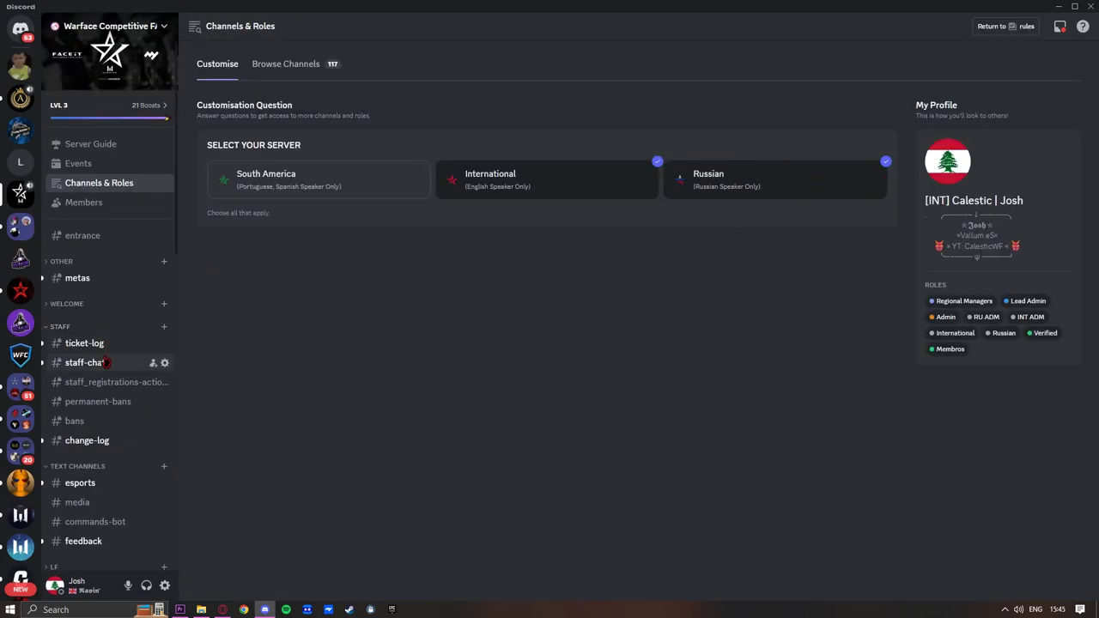
- Return to the INT - Warface Competitive Open hub on FACEIT in Opera
scroll(101, 371, "down", 4)
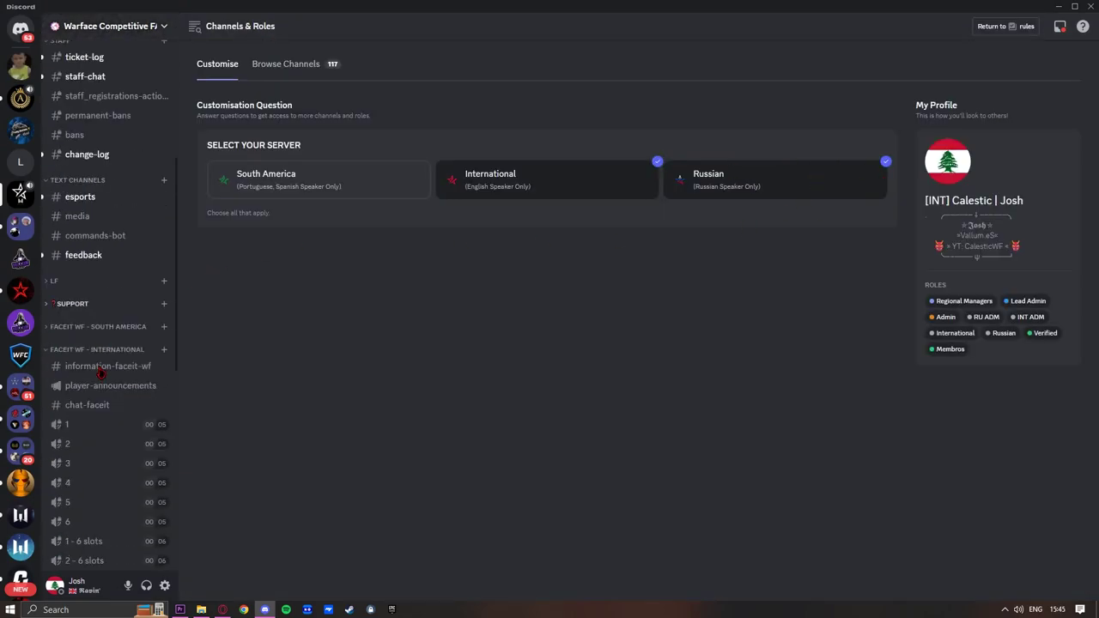
scroll(101, 369, "down", 10)
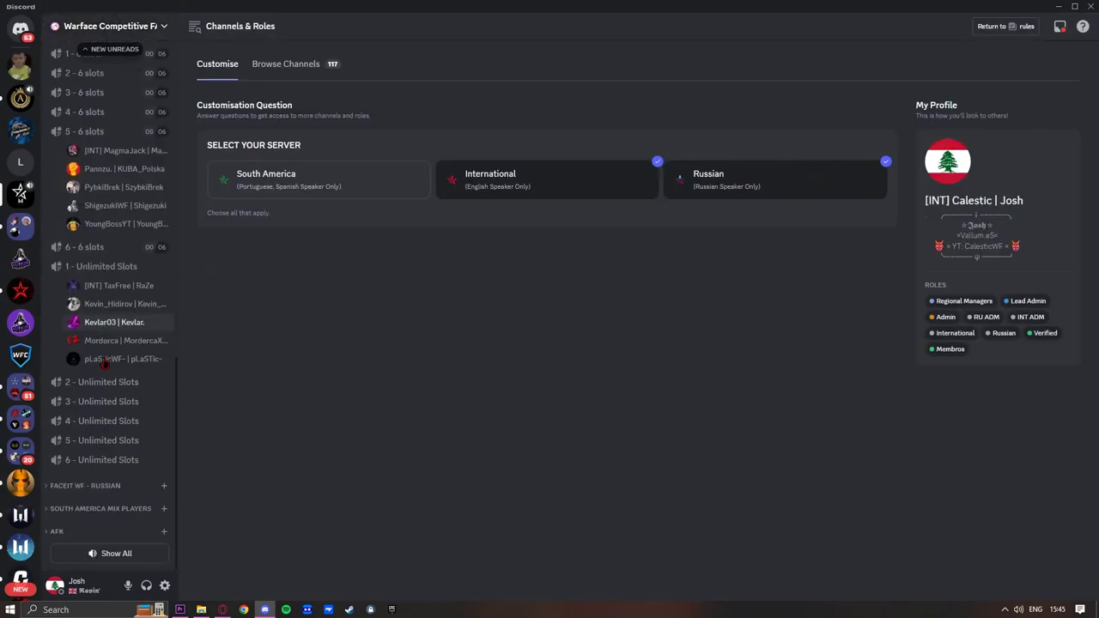
scroll(103, 360, "up", 15)
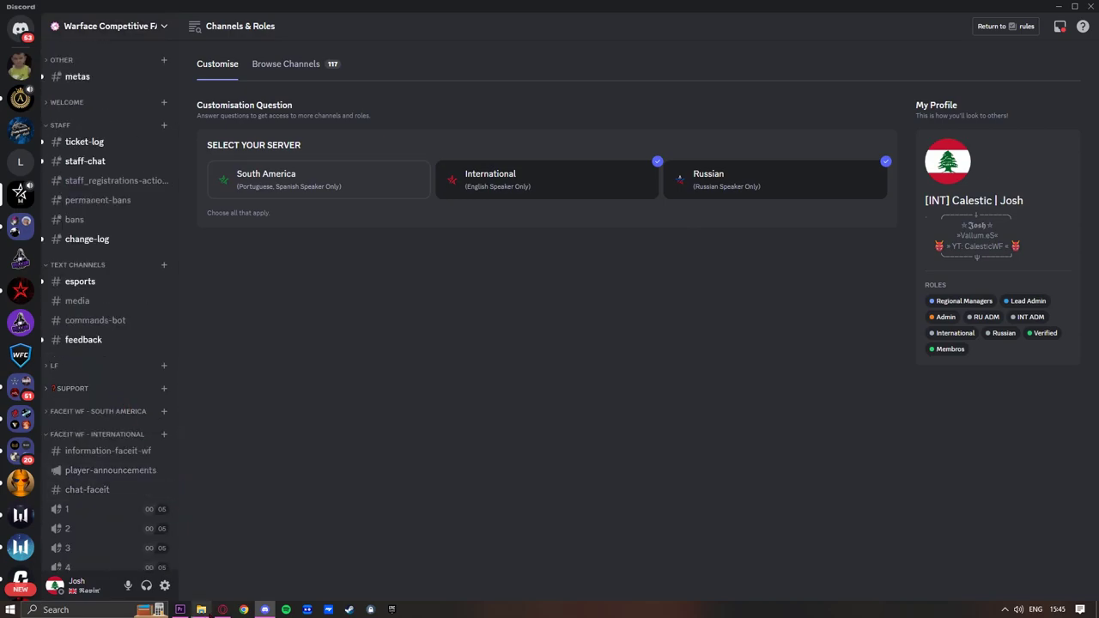
left_click(222, 609)
left_click(211, 9)
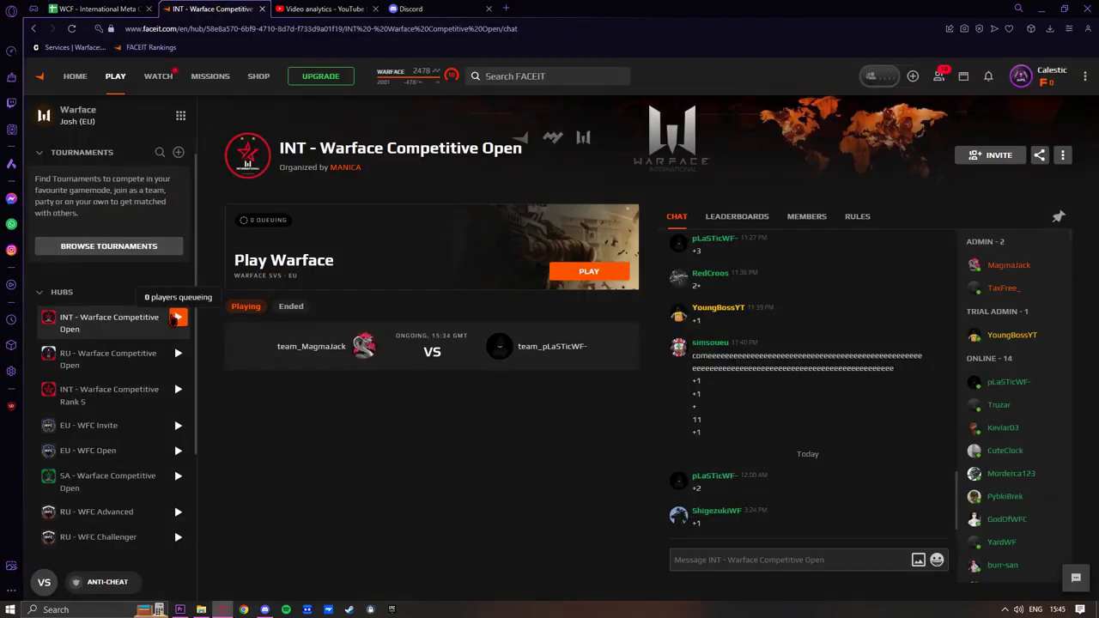